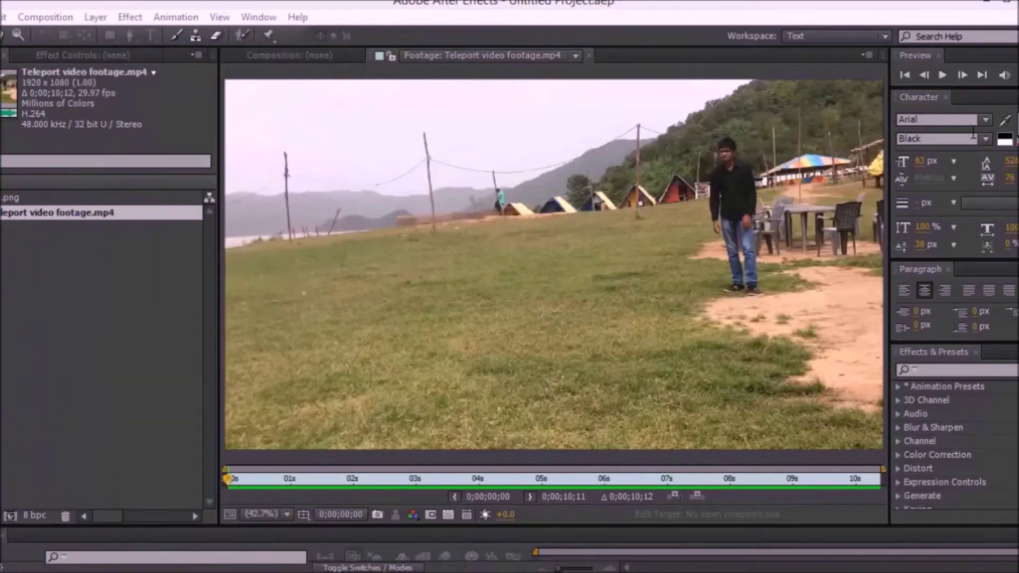
# Play and stop the teleport footage, then view the BG.png empty-field background image
pyautogui.click(941, 74)
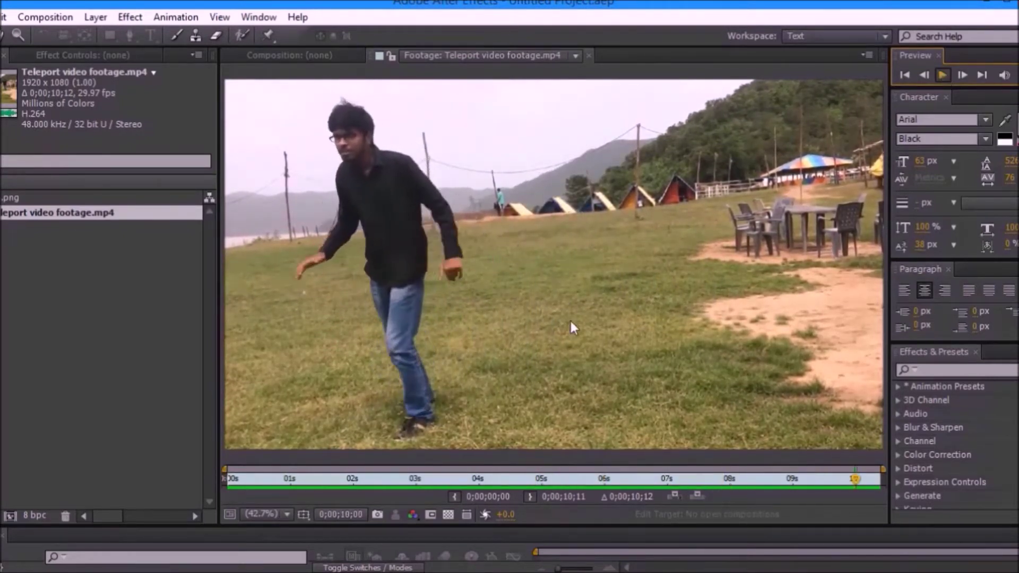
pyautogui.press('space')
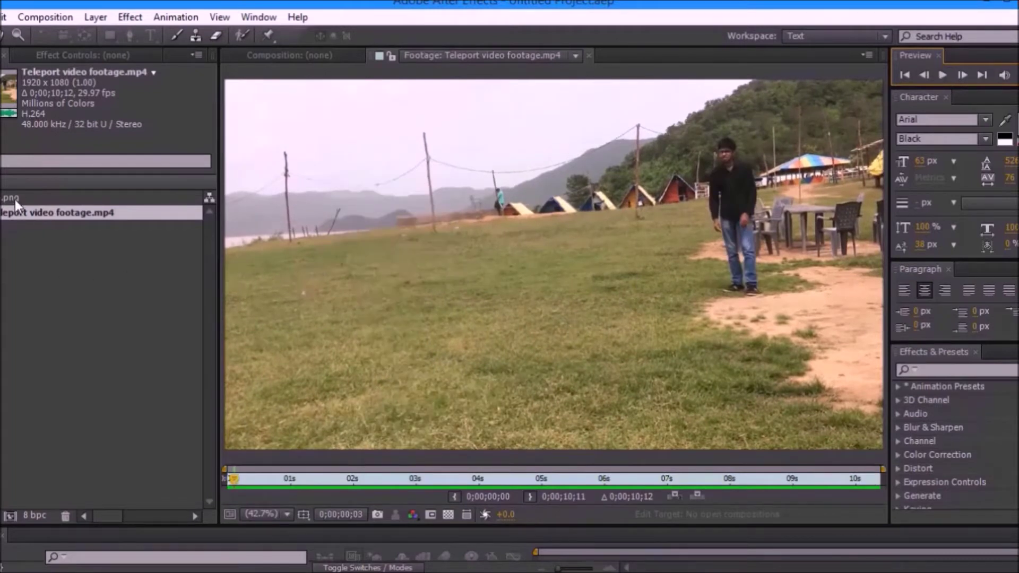
pyautogui.click(16, 200)
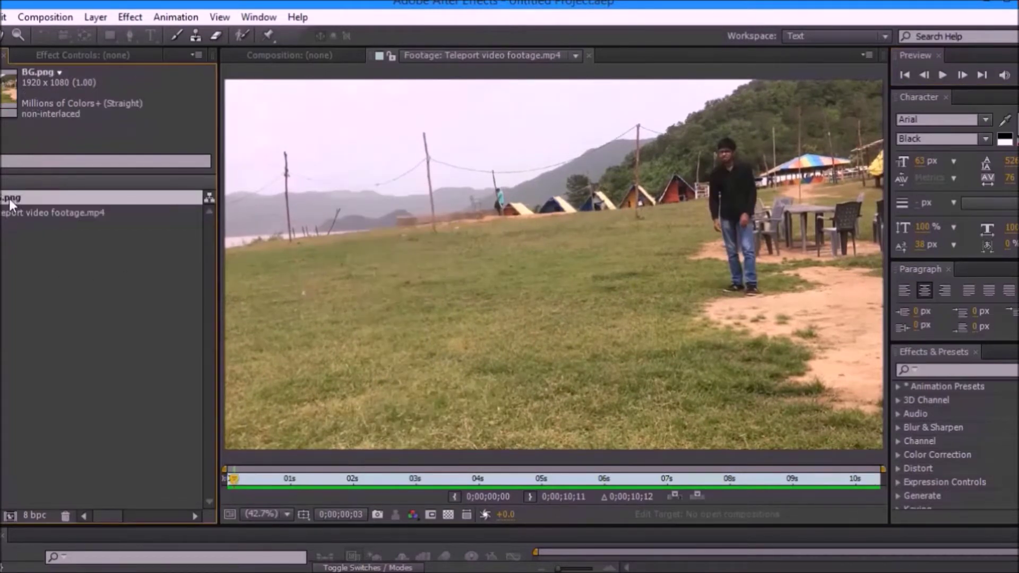
pyautogui.doubleClick(9, 199)
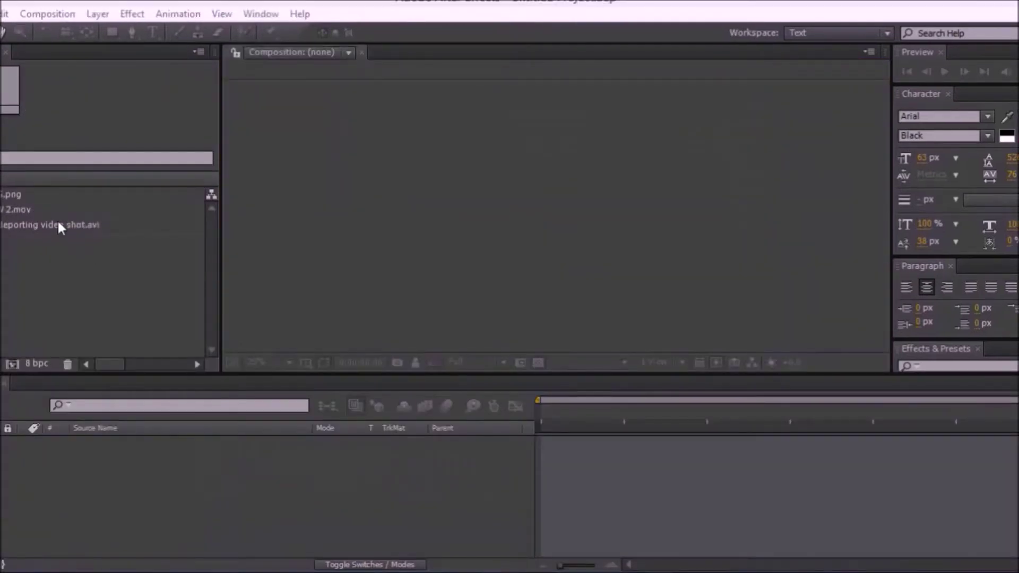
# Create a new composition from Teleporting video shot.avi matching its settings
pyautogui.click(57, 223)
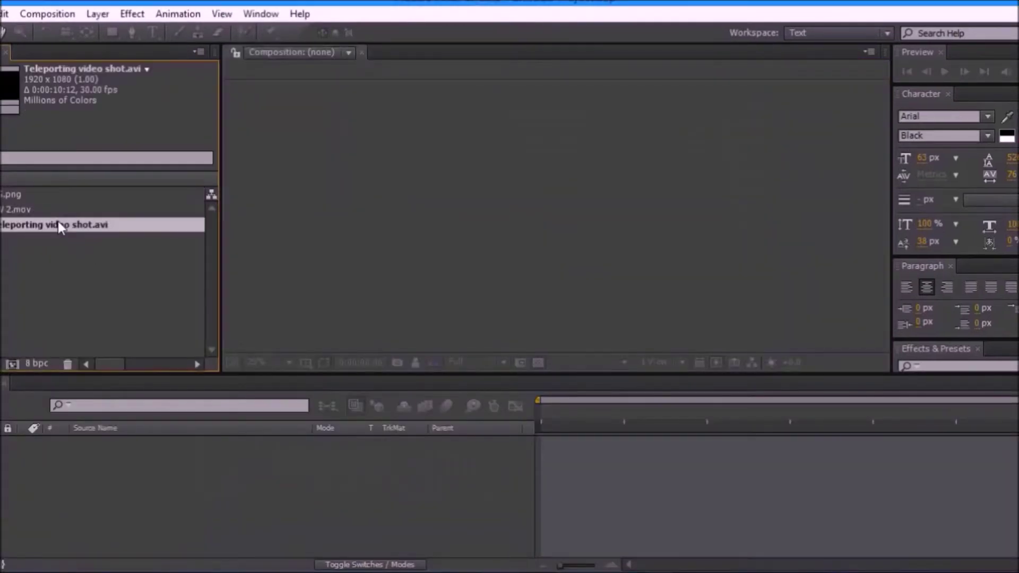
pyautogui.moveTo(52, 221); pyautogui.dragTo(12, 364)
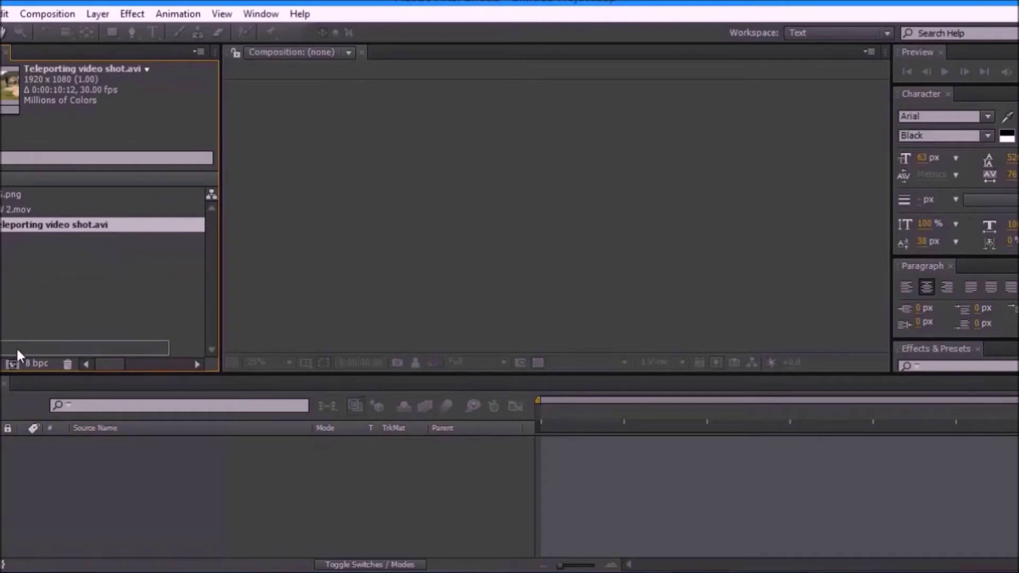
pyautogui.moveTo(12, 364); pyautogui.dragTo(13, 363)
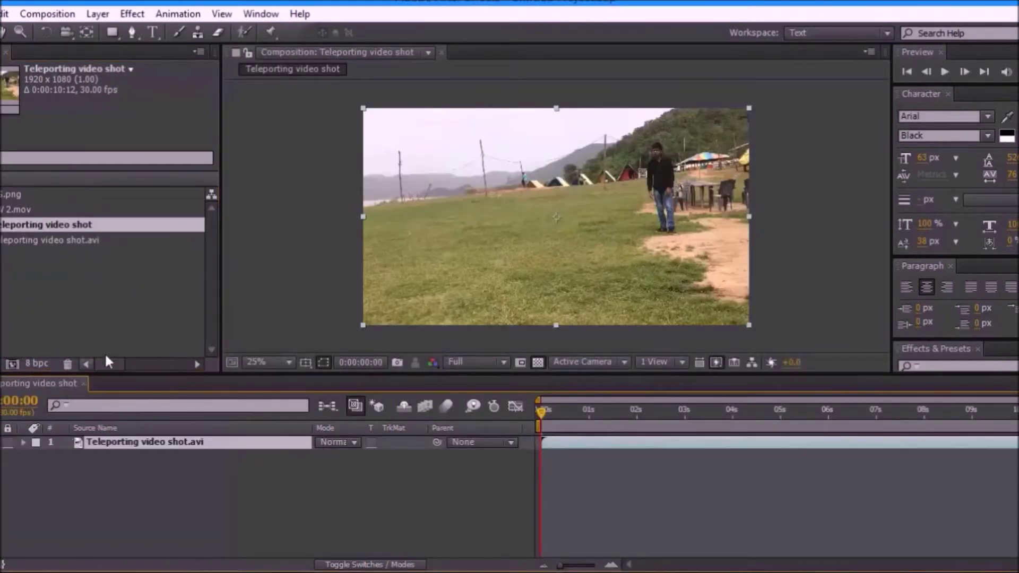
pyautogui.click(125, 289)
# Add BG.png beneath the video layer and move to an early frame
pyautogui.click(30, 195)
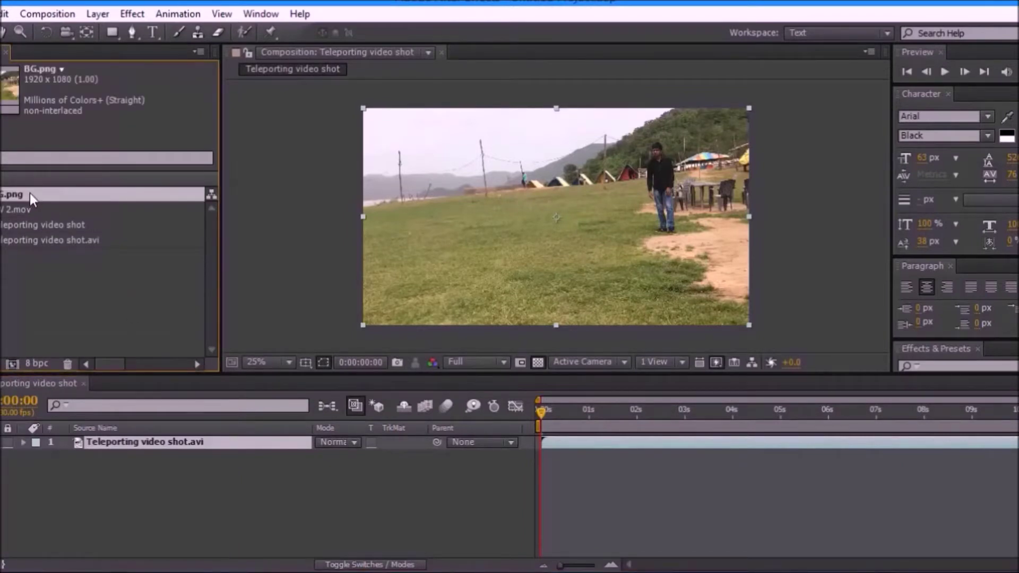
pyautogui.moveTo(30, 194); pyautogui.dragTo(55, 485)
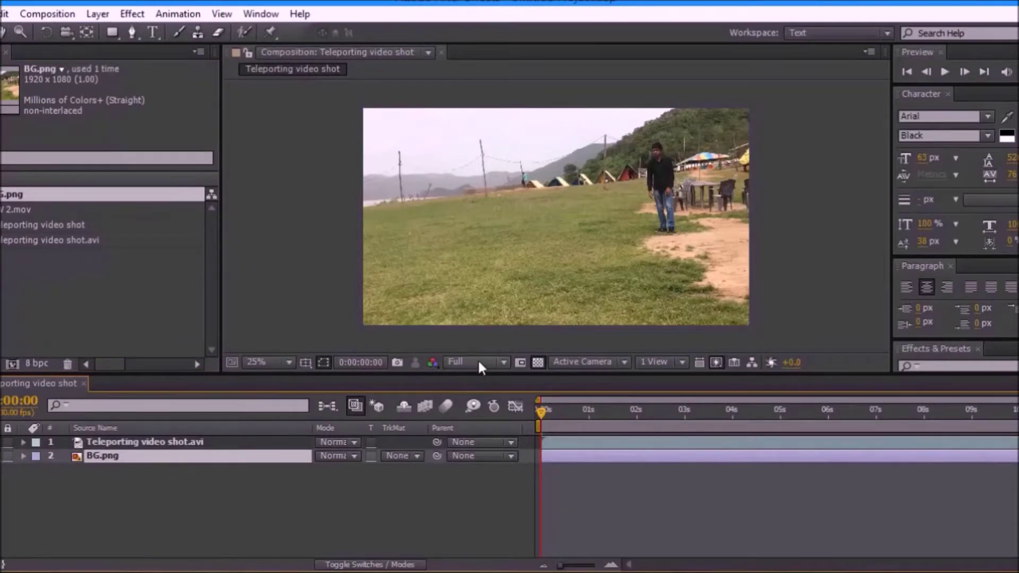
pyautogui.click(543, 409)
# Split the video layer at the jump moment around 3 seconds
pyautogui.moveTo(543, 410); pyautogui.dragTo(702, 422)
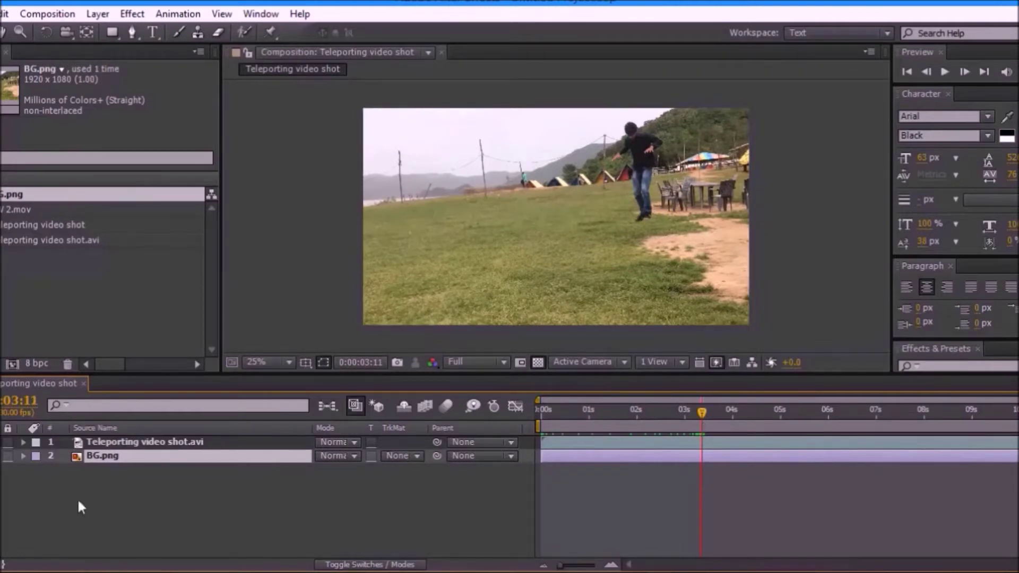
pyautogui.click(114, 442)
pyautogui.click(4, 14)
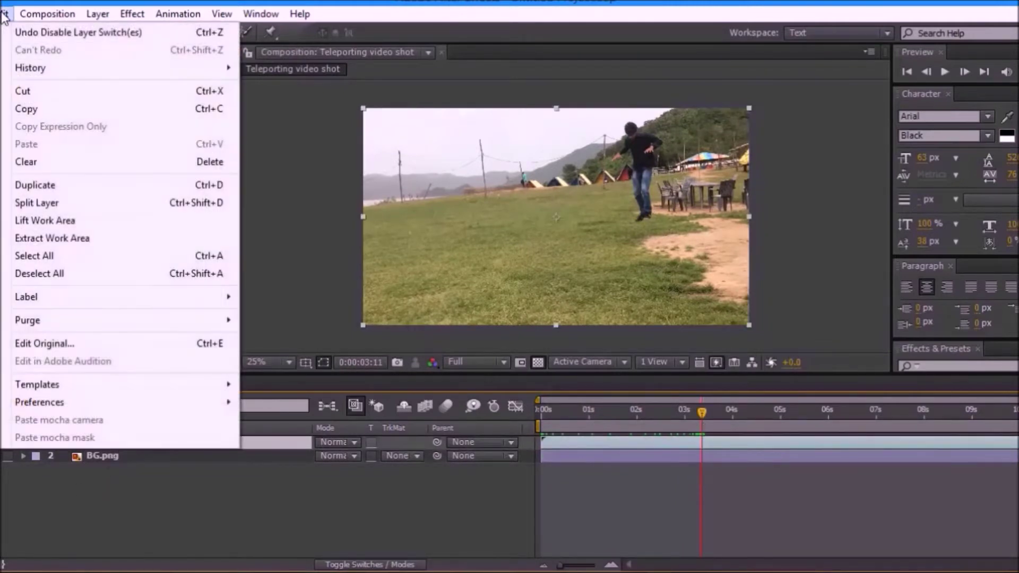
pyautogui.click(27, 202)
# Split again at the reappearance near 8 seconds, delete the middle piece and slide the final piece earlier
pyautogui.moveTo(709, 410); pyautogui.dragTo(931, 408)
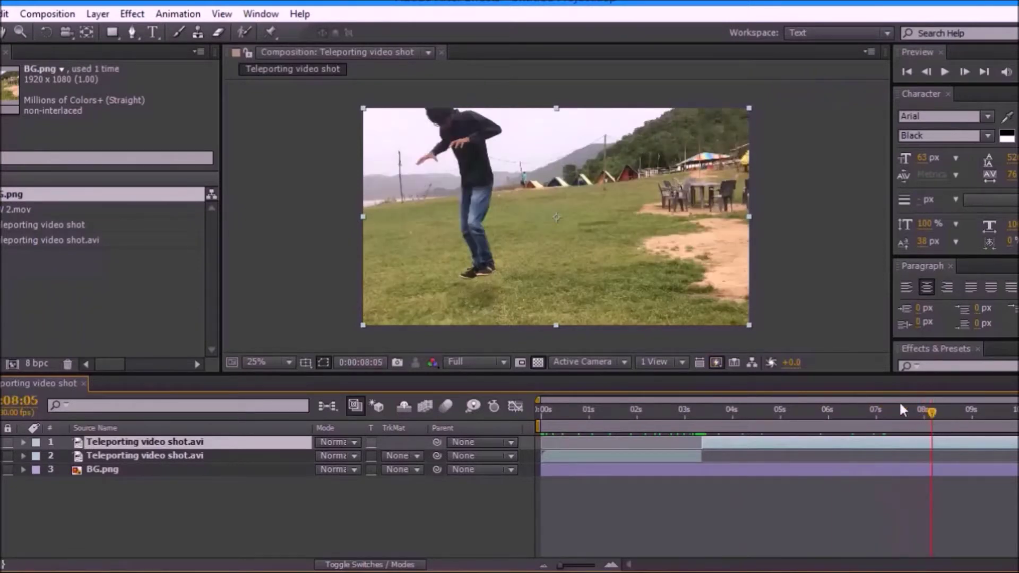
pyautogui.click(4, 14)
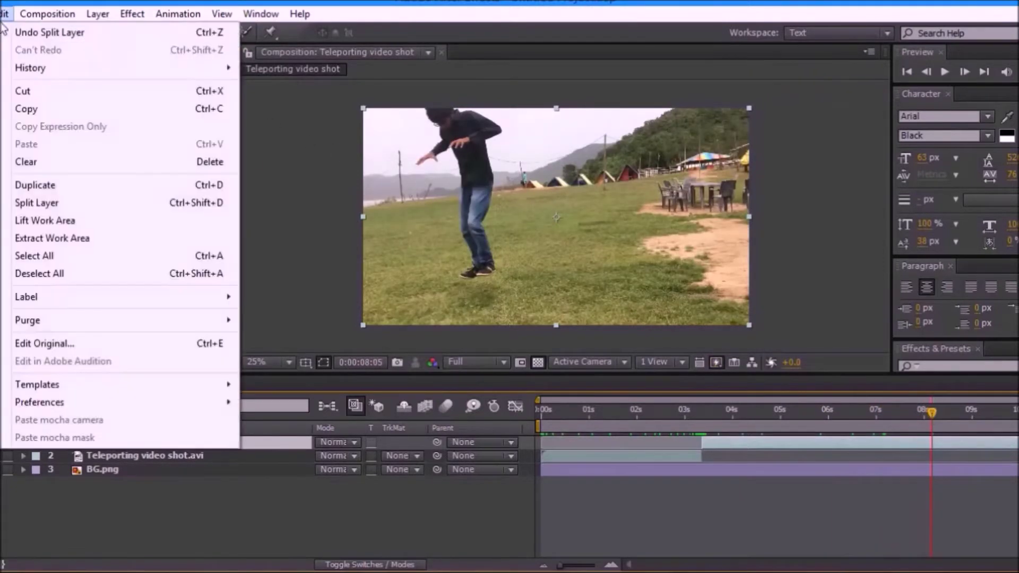
pyautogui.click(48, 203)
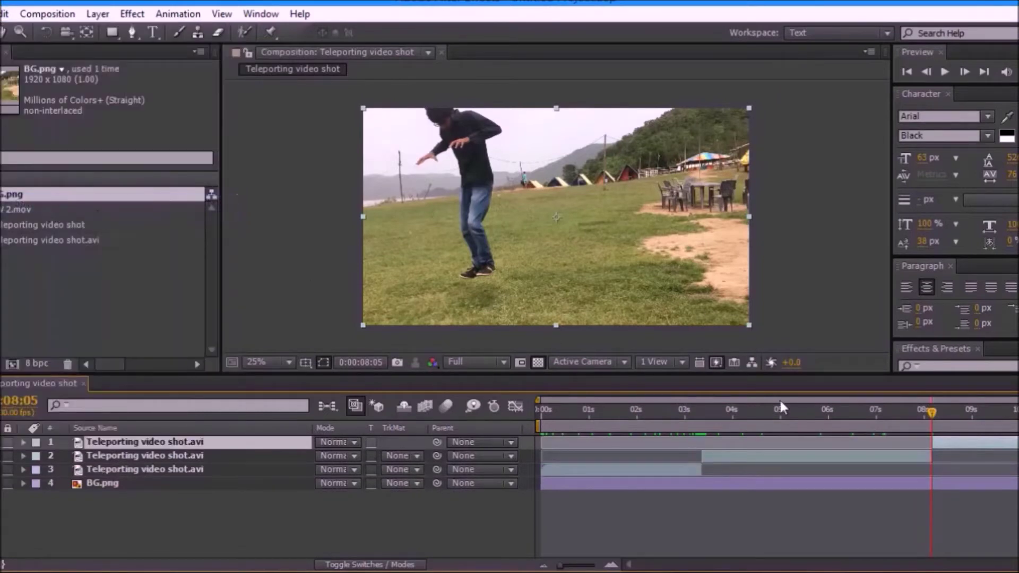
pyautogui.click(844, 457)
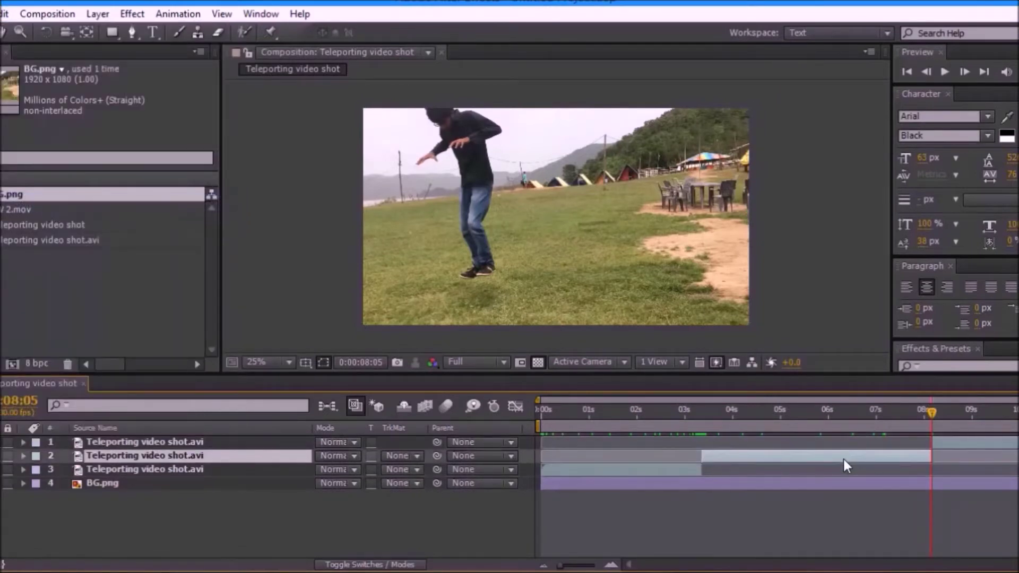
pyautogui.press('Delete')
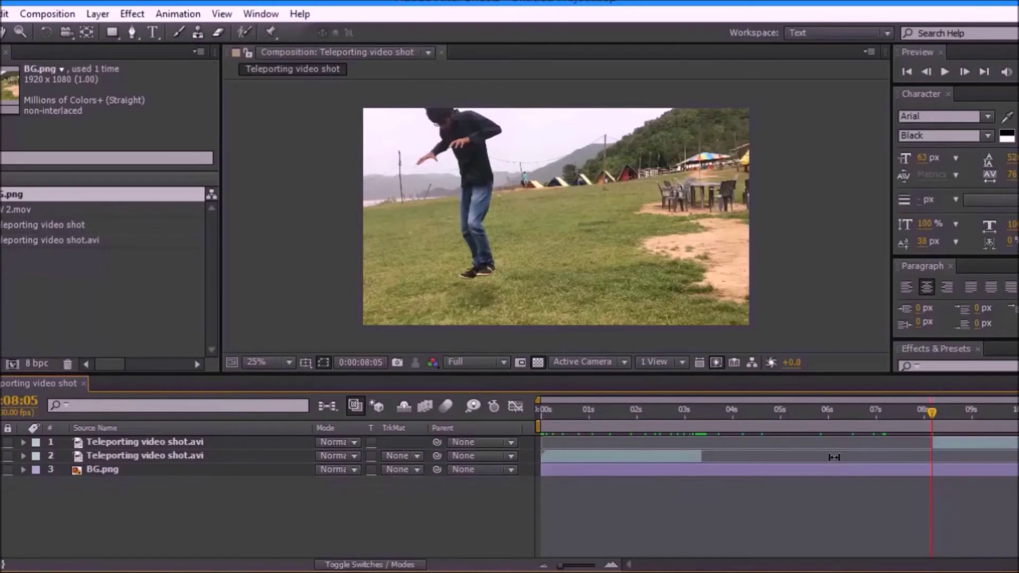
pyautogui.moveTo(951, 440)
pyautogui.mouseDown()
pyautogui.moveTo(739, 443)
pyautogui.moveTo(741, 433)
pyautogui.mouseUp()
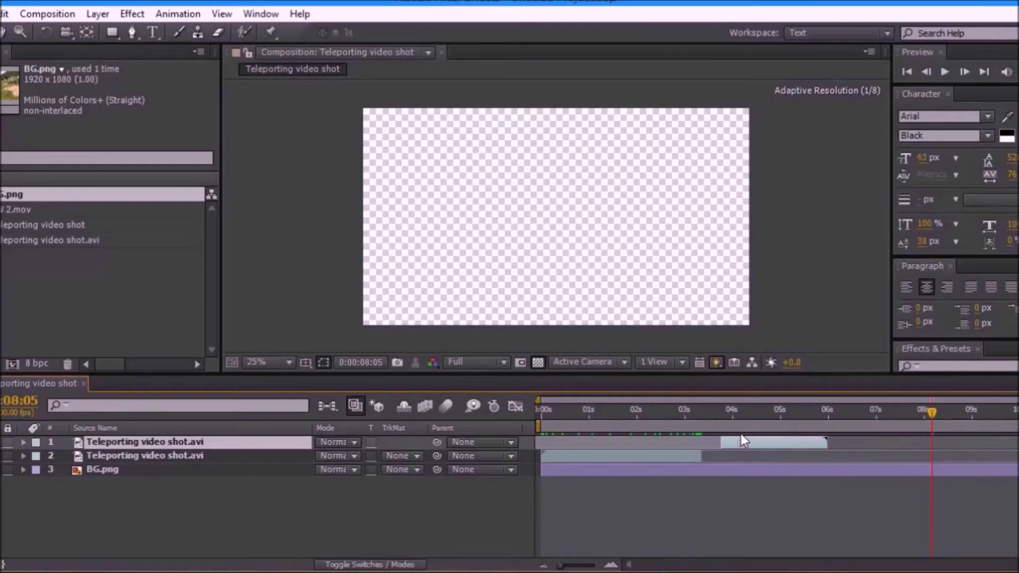
# Nudge the reappearance piece to start just after the vanishing moment near 3:13
pyautogui.click(705, 419)
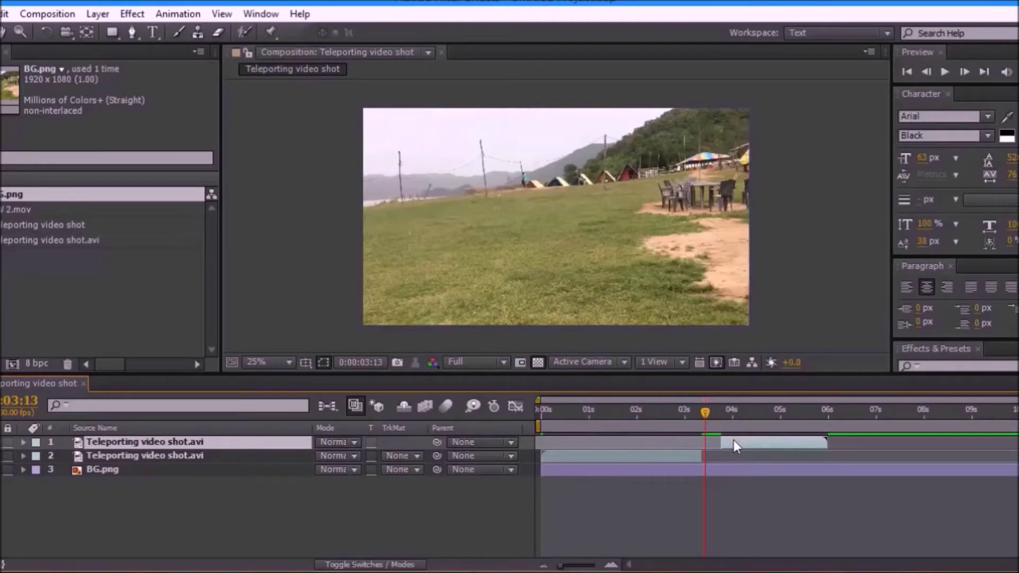
pyautogui.moveTo(733, 440); pyautogui.dragTo(725, 443)
pyautogui.click(650, 424)
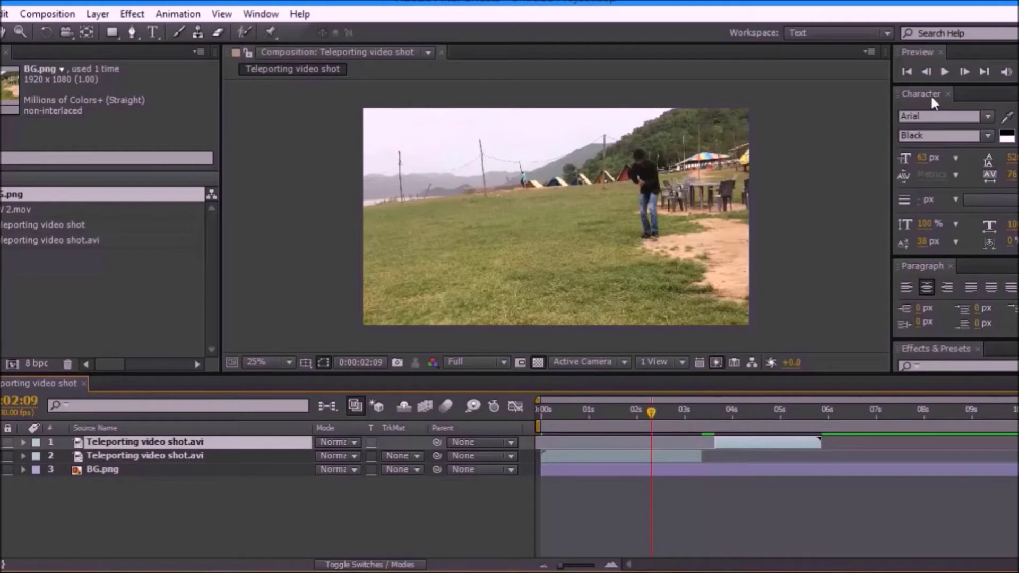
# Preview the jump-cut sequence twice, stopping at the vanishing moment
pyautogui.click(941, 77)
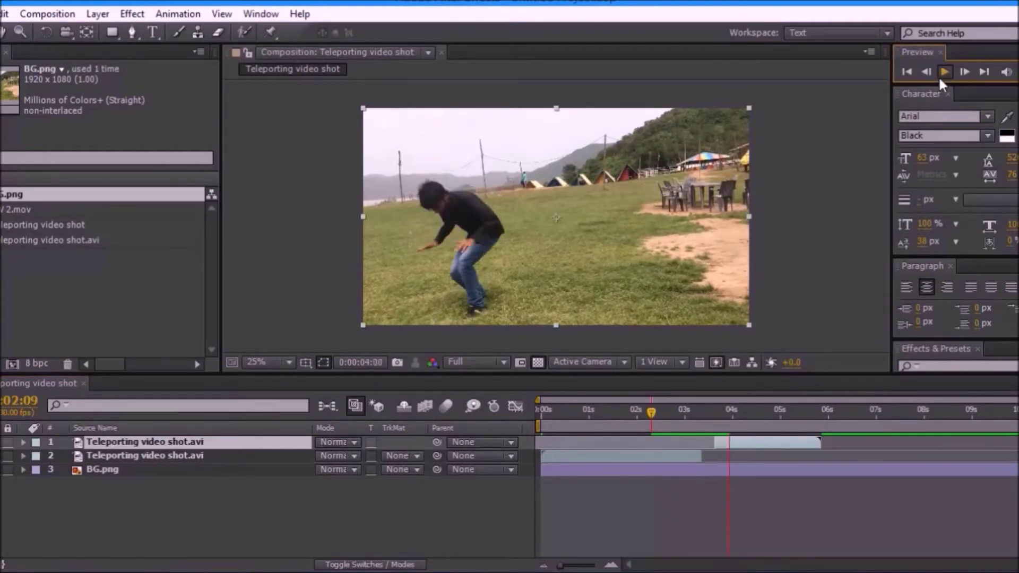
pyautogui.click(944, 72)
pyautogui.click(671, 410)
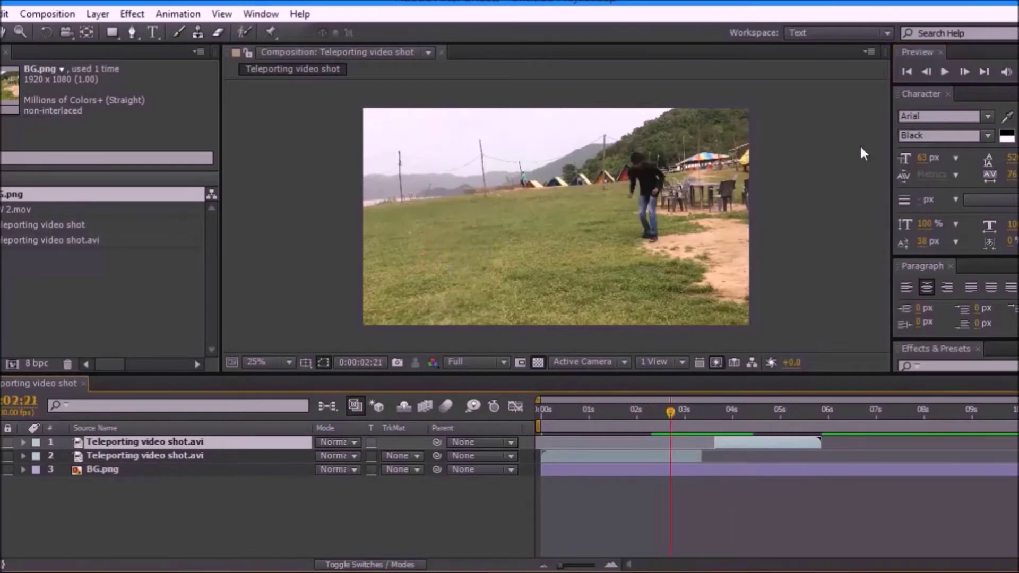
pyautogui.click(942, 71)
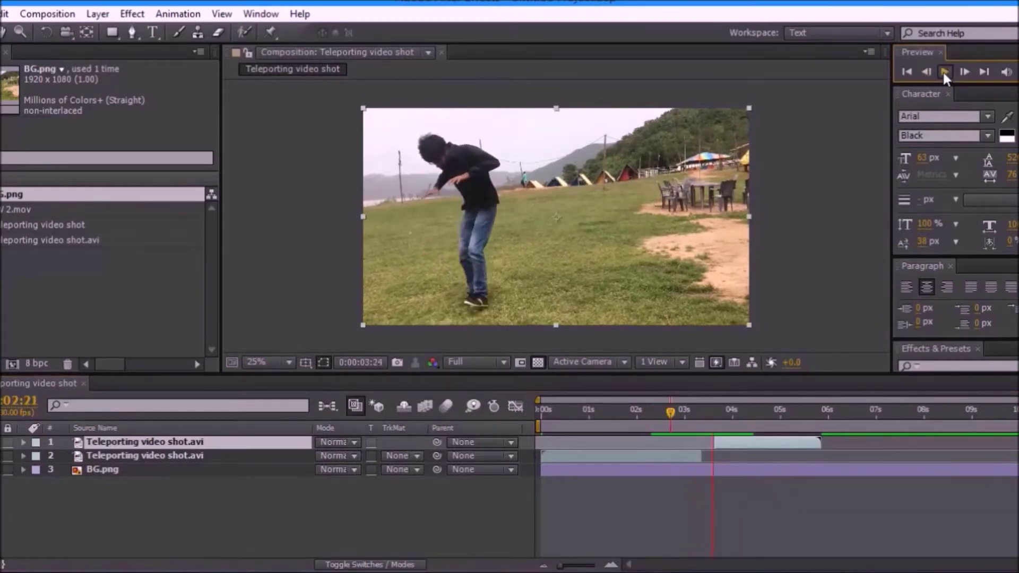
pyautogui.click(666, 418)
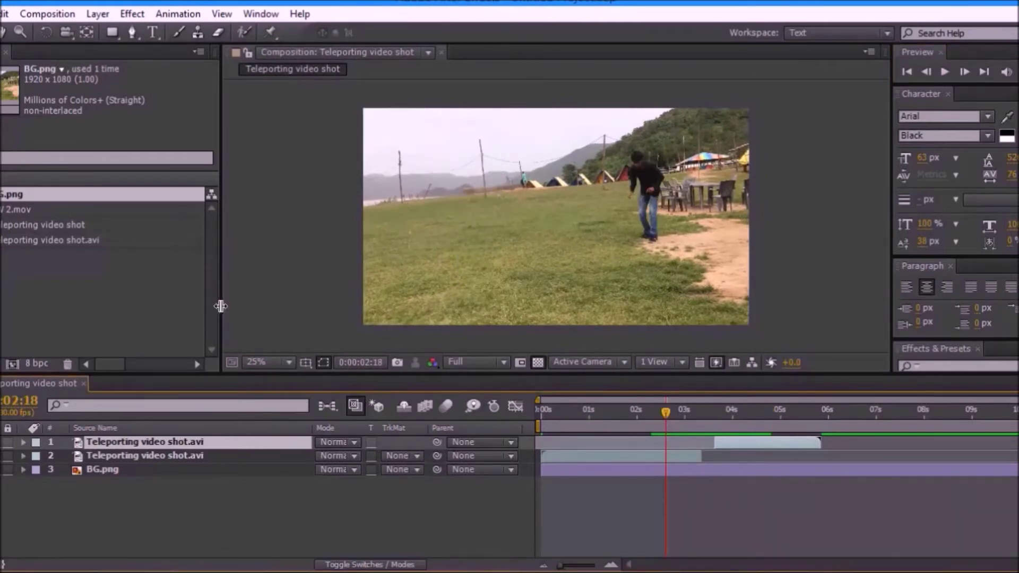
# Add SW 2.mov on top of the composition and preview the energy burst from the start
pyautogui.click(286, 280)
pyautogui.click(36, 207)
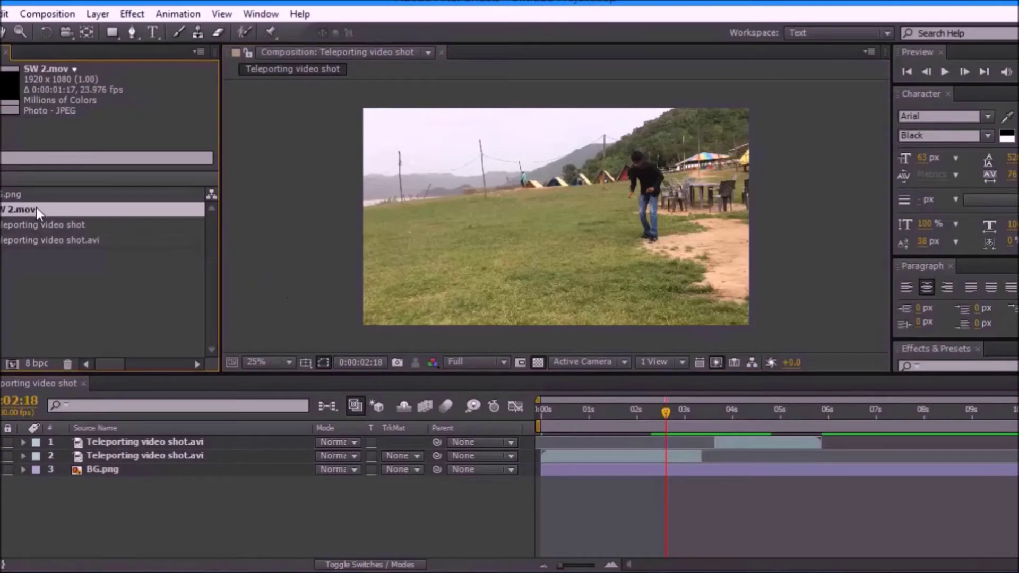
pyautogui.moveTo(28, 209); pyautogui.dragTo(561, 212)
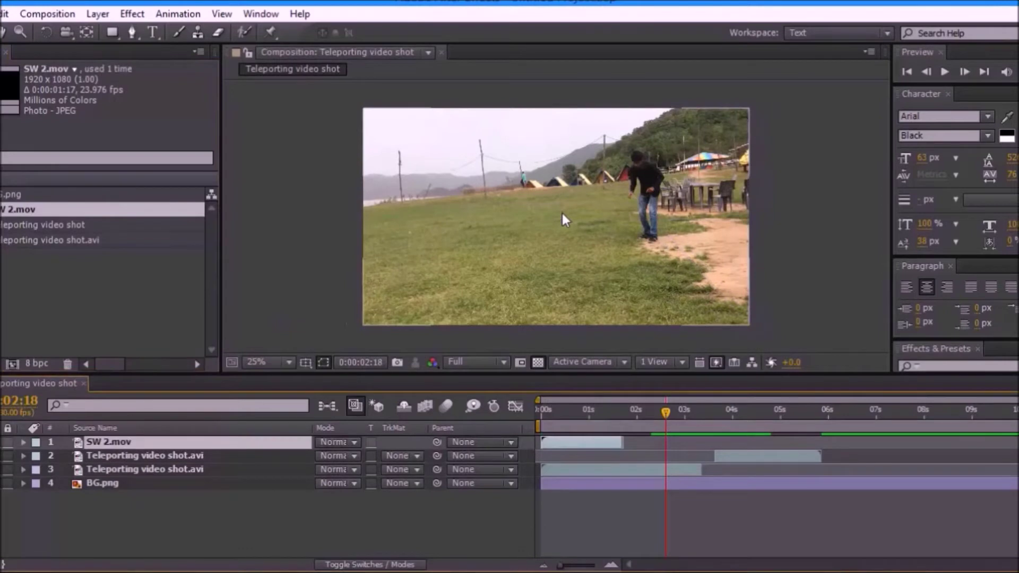
pyautogui.click(543, 413)
pyautogui.click(942, 75)
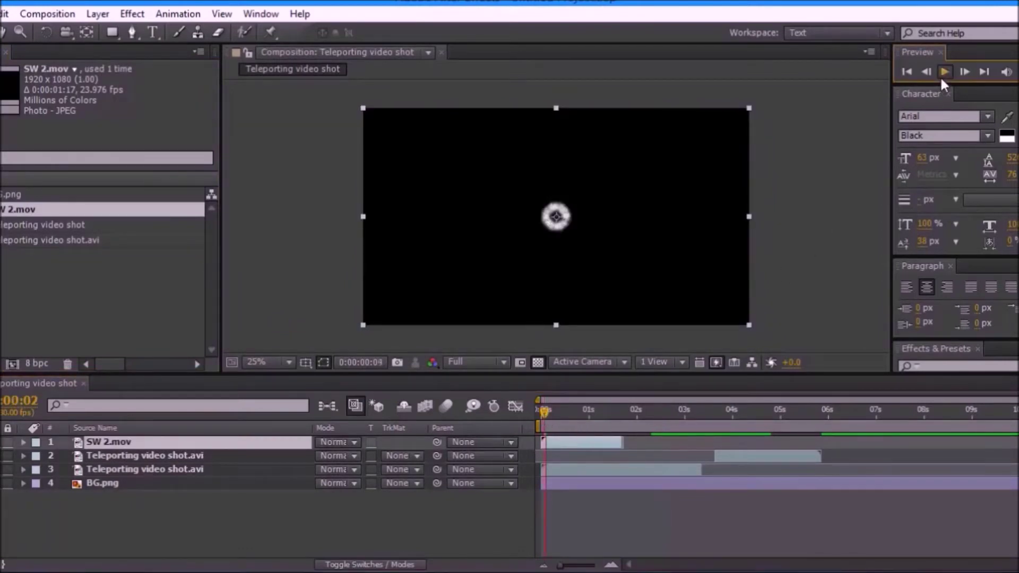
pyautogui.click(546, 408)
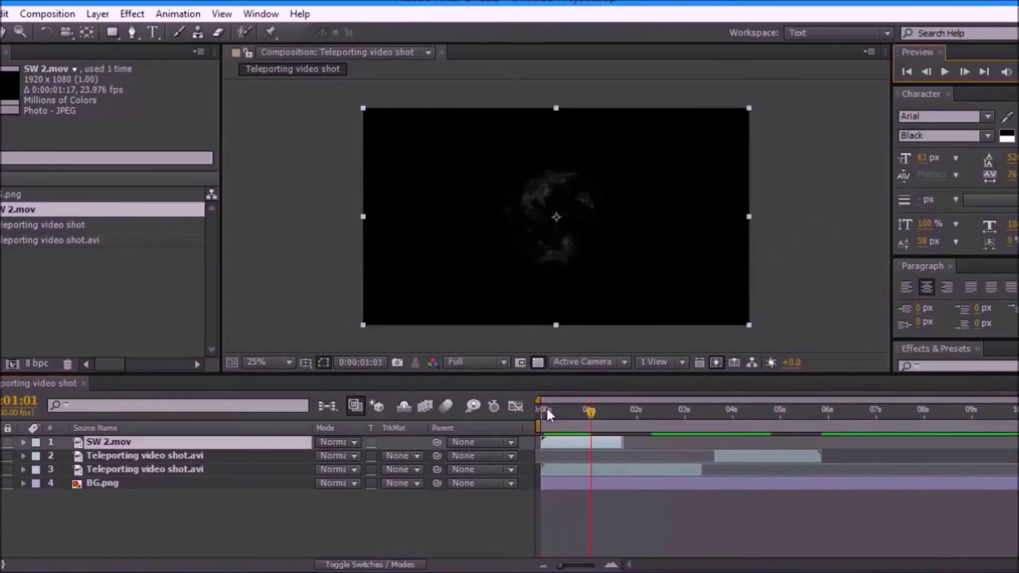
pyautogui.click(943, 71)
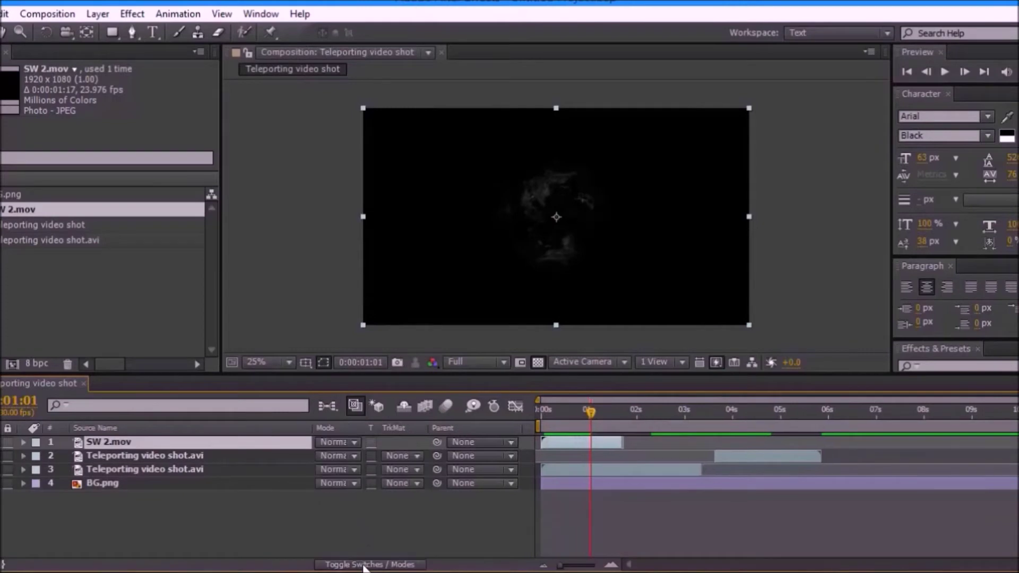
# Set the burst layer's blending mode to Add and shift it to start at 0:00:03:17
pyautogui.click(351, 442)
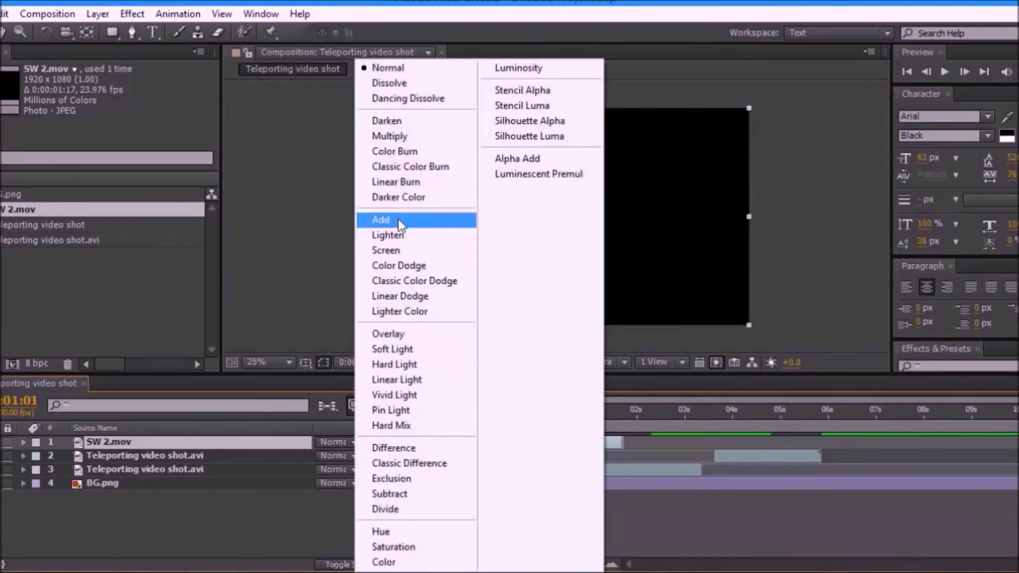
pyautogui.click(397, 219)
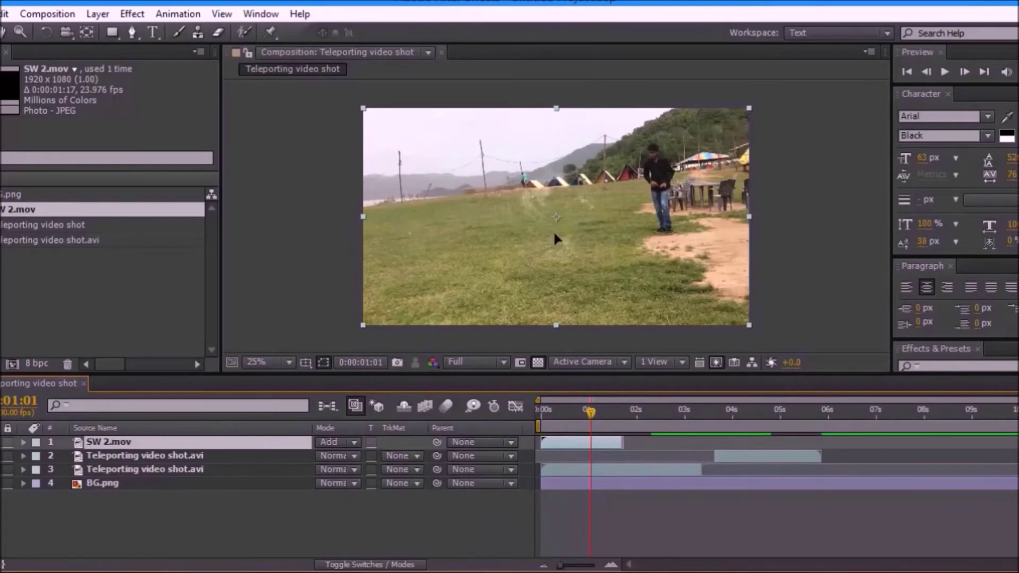
pyautogui.moveTo(553, 230); pyautogui.dragTo(554, 226)
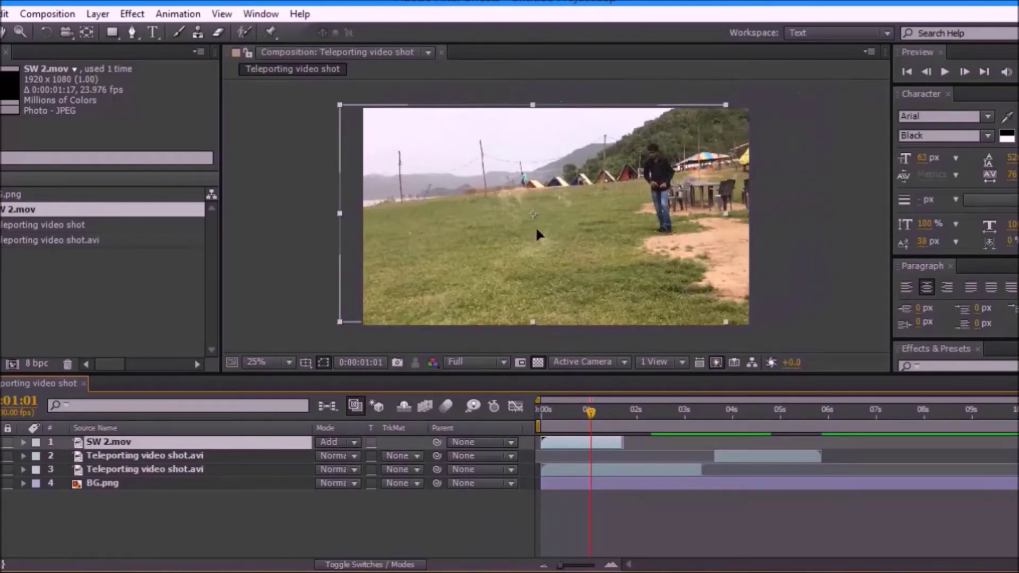
pyautogui.moveTo(554, 227); pyautogui.dragTo(550, 229)
pyautogui.click(550, 229)
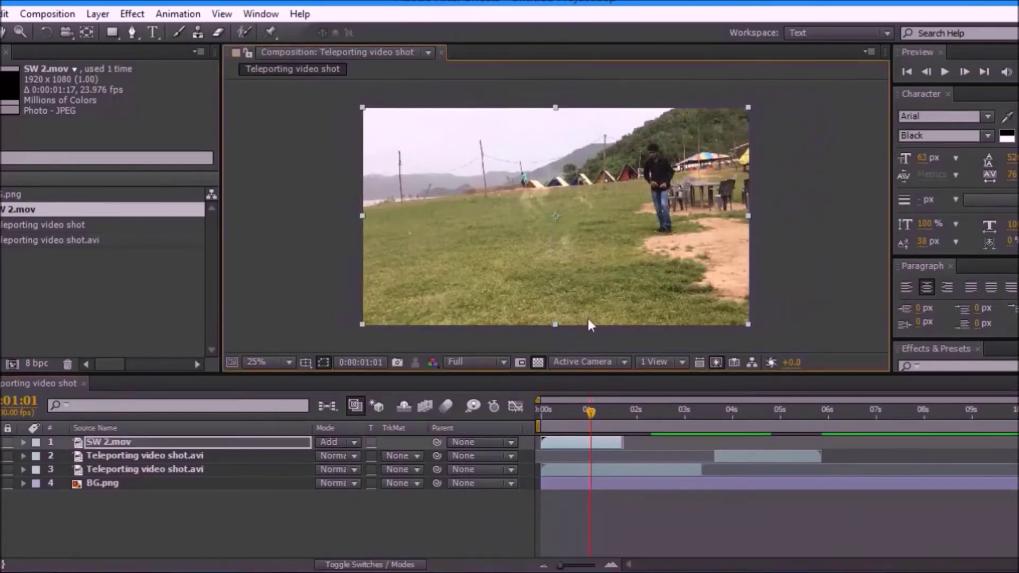
pyautogui.click(711, 411)
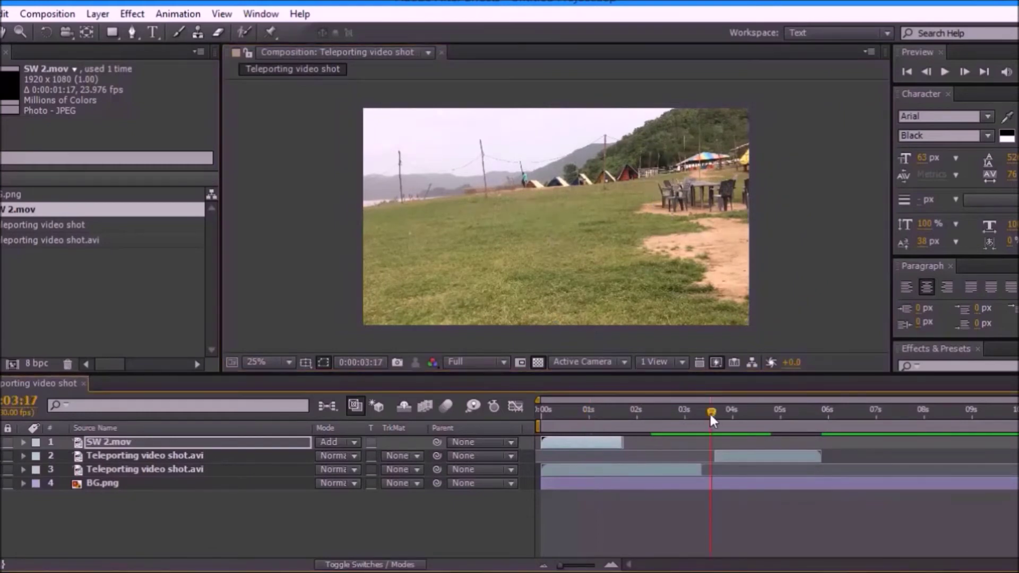
pyautogui.moveTo(590, 444); pyautogui.dragTo(720, 440)
# Time-stretch the burst layer to a low factor so it is much shorter, starting at the current time
pyautogui.rightClick(721, 439)
pyautogui.moveTo(804, 144)
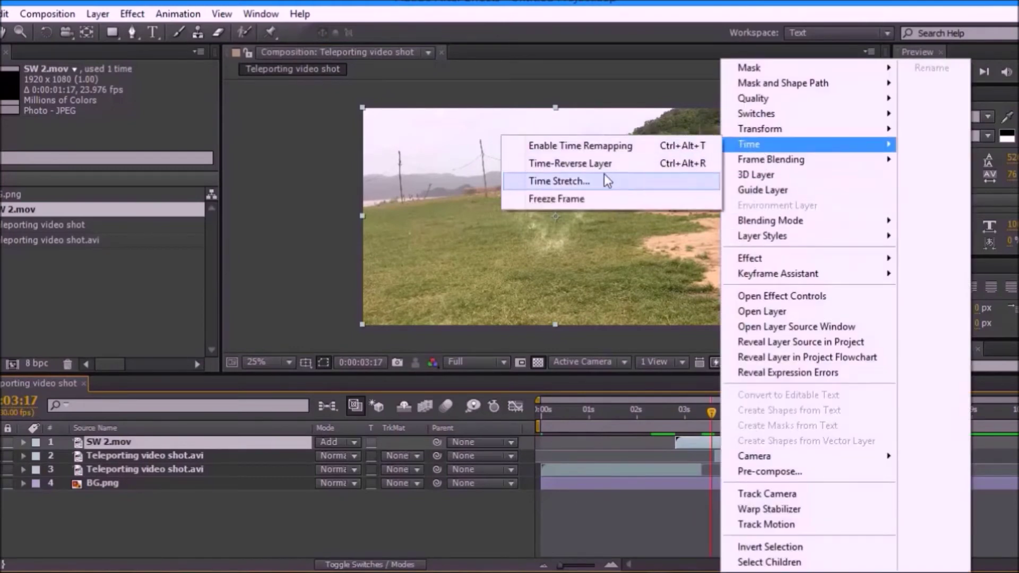
pyautogui.click(576, 185)
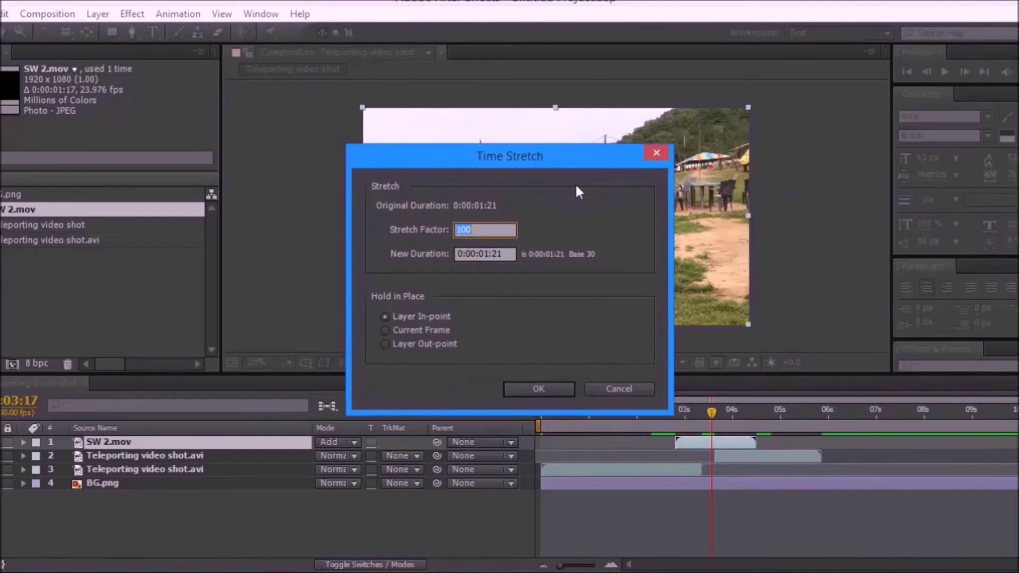
pyautogui.write('25')
pyautogui.press('Return')
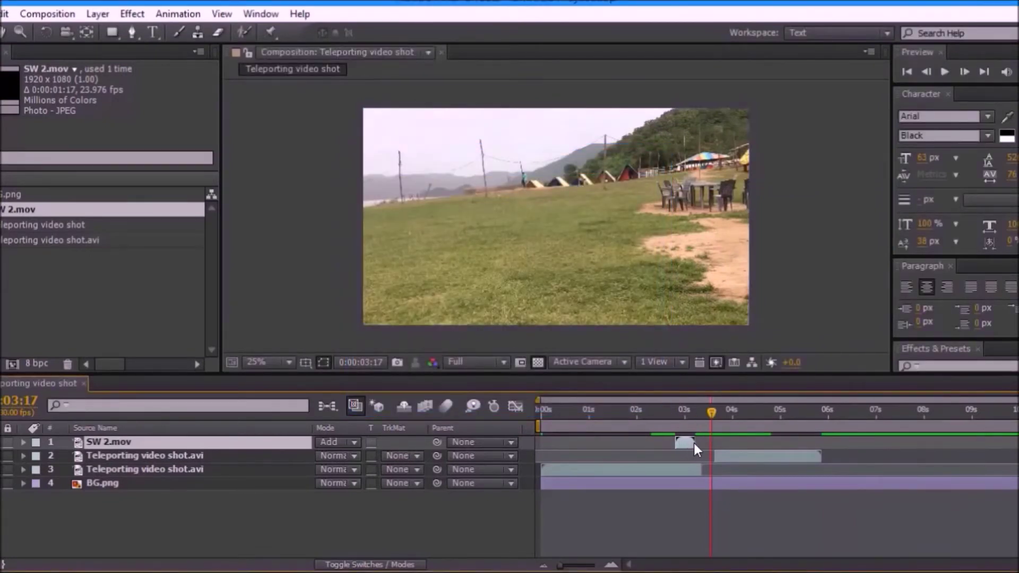
pyautogui.moveTo(694, 443); pyautogui.dragTo(718, 441)
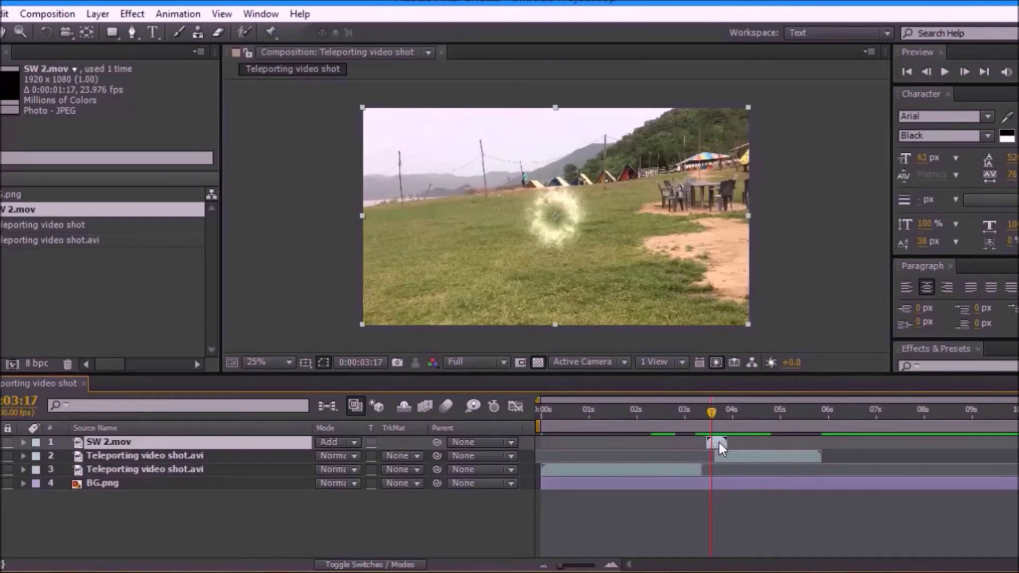
# Move the burst glow onto the person's landing spot on the left and nudge it upward
pyautogui.moveTo(567, 216); pyautogui.dragTo(484, 214)
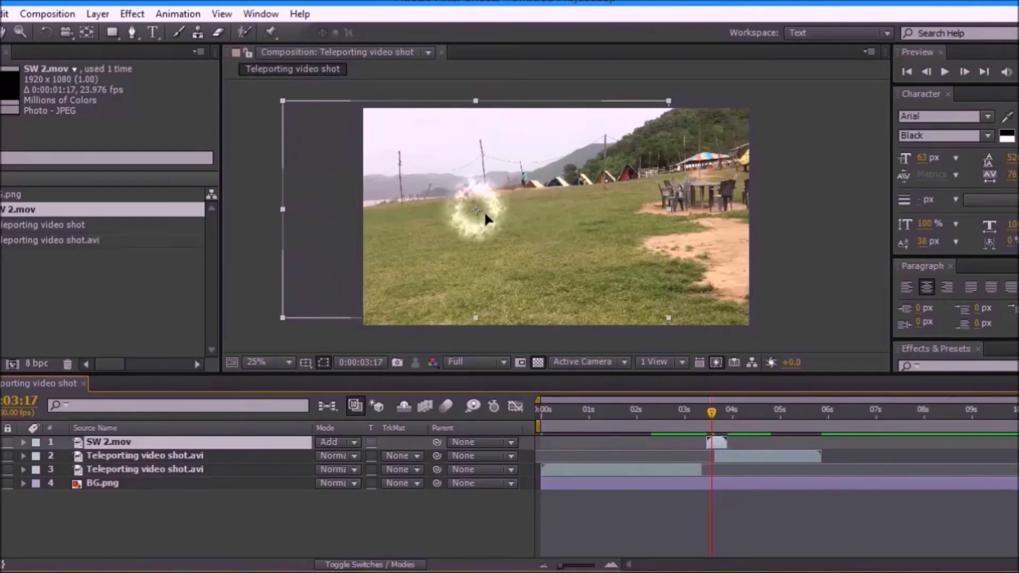
pyautogui.moveTo(709, 414); pyautogui.dragTo(711, 410)
pyautogui.click(719, 445)
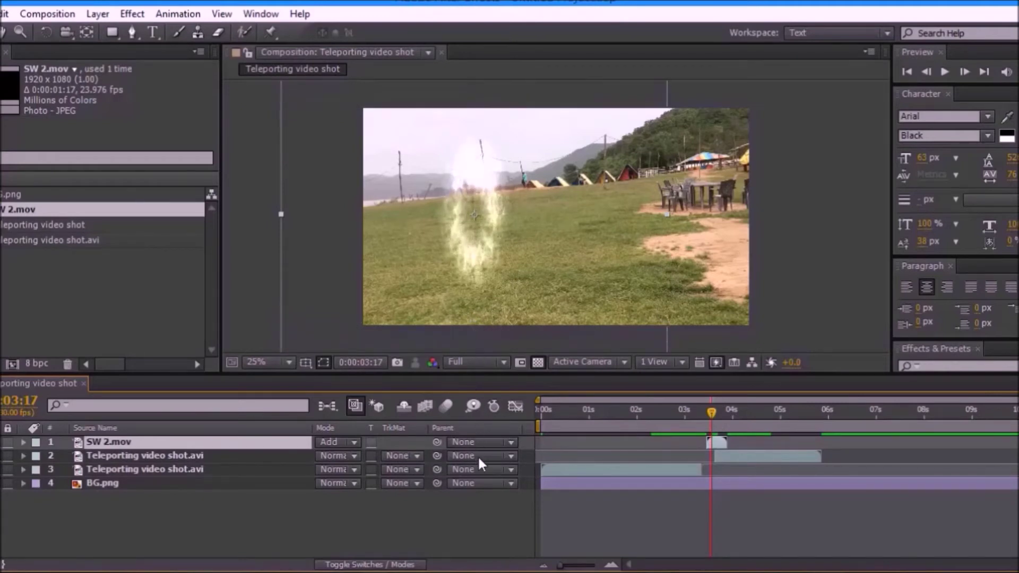
pyautogui.click(489, 315)
pyautogui.moveTo(488, 316); pyautogui.dragTo(486, 290)
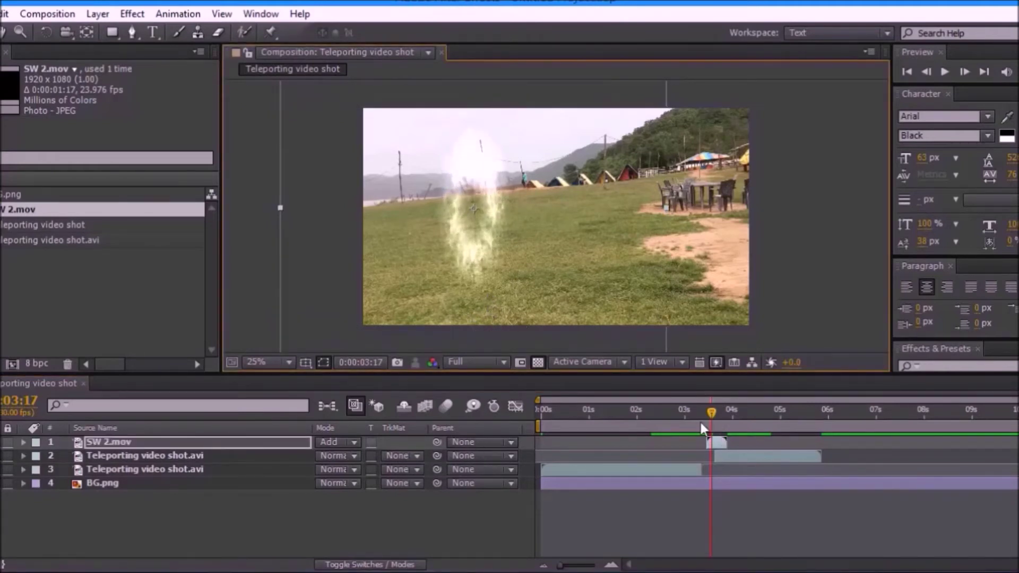
# Fine-tune the burst timing around 3:21 against the person's appearance, then duplicate the layer
pyautogui.moveTo(696, 410); pyautogui.dragTo(717, 411)
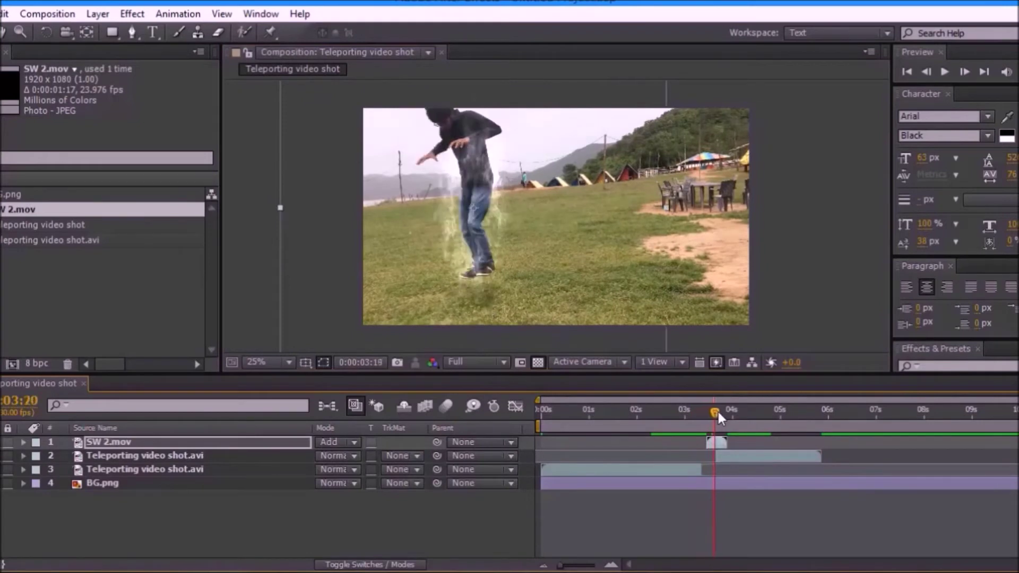
pyautogui.moveTo(717, 411); pyautogui.dragTo(708, 410)
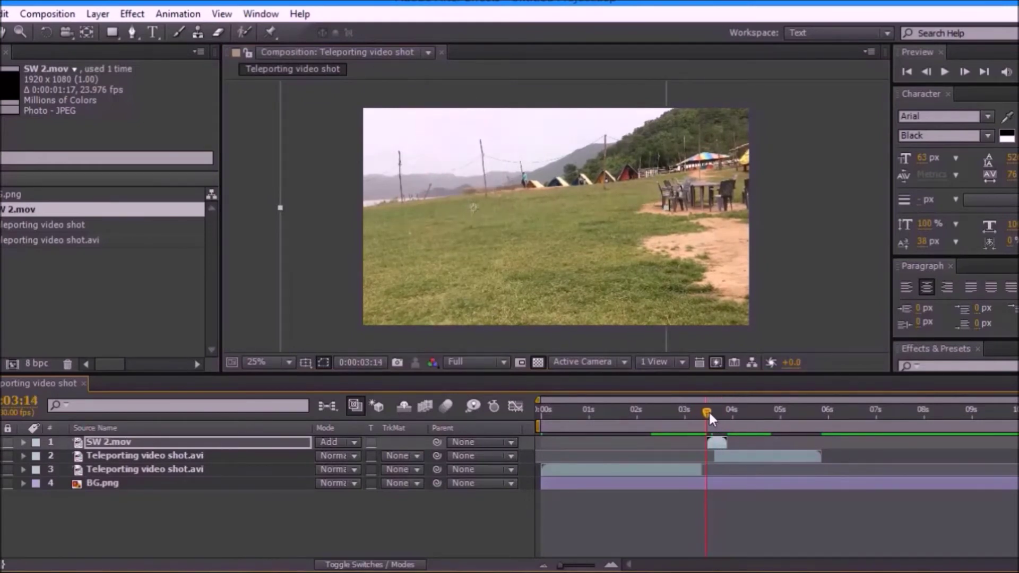
pyautogui.click(556, 253)
pyautogui.moveTo(720, 437); pyautogui.dragTo(722, 442)
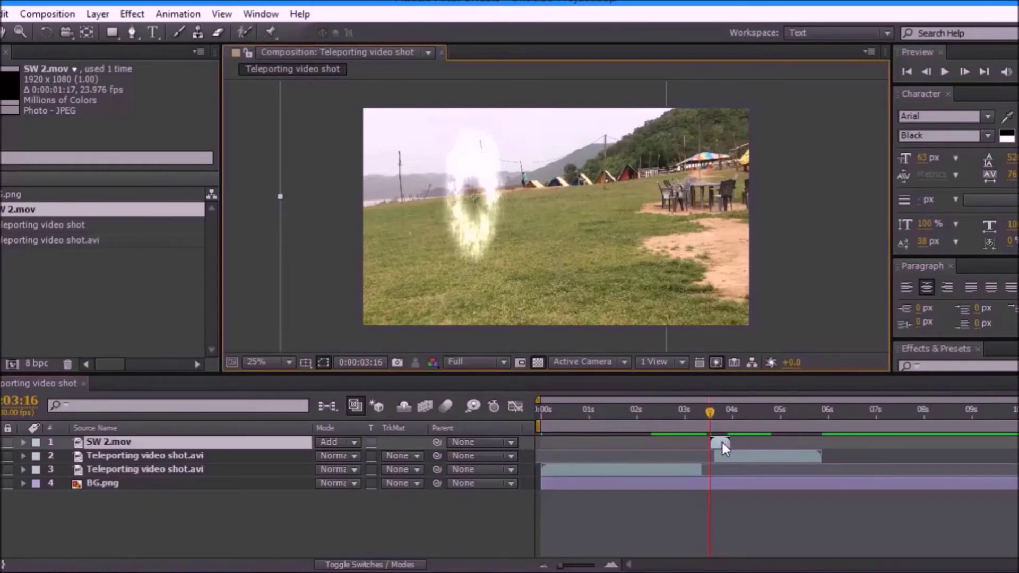
pyautogui.moveTo(709, 406)
pyautogui.mouseDown()
pyautogui.moveTo(745, 418)
pyautogui.moveTo(676, 410)
pyautogui.moveTo(695, 408)
pyautogui.mouseUp()
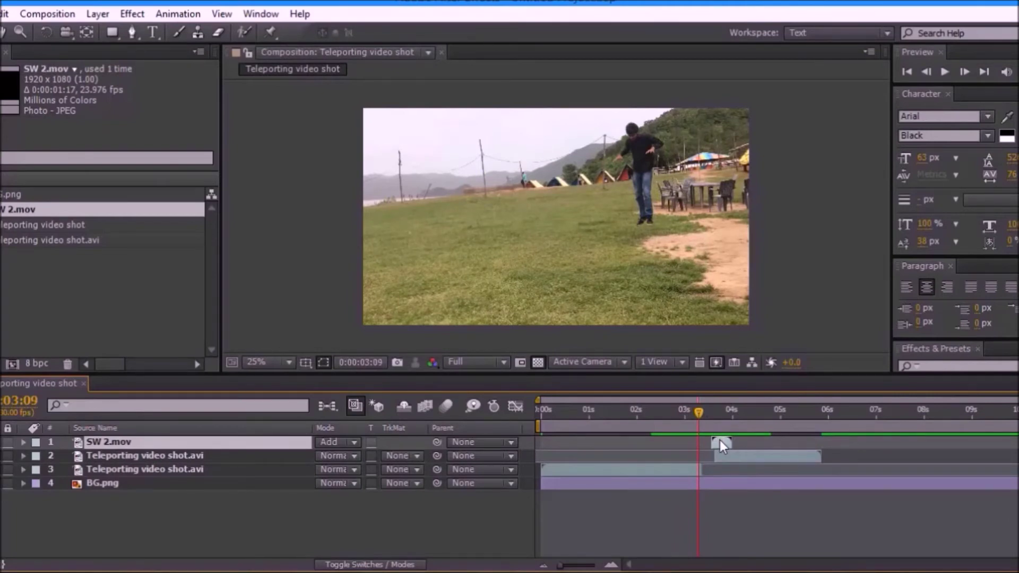
pyautogui.hotkey('ctrl', 'd')
# Move the copied burst onto the person at the right and time-reverse it
pyautogui.moveTo(721, 441); pyautogui.dragTo(703, 440)
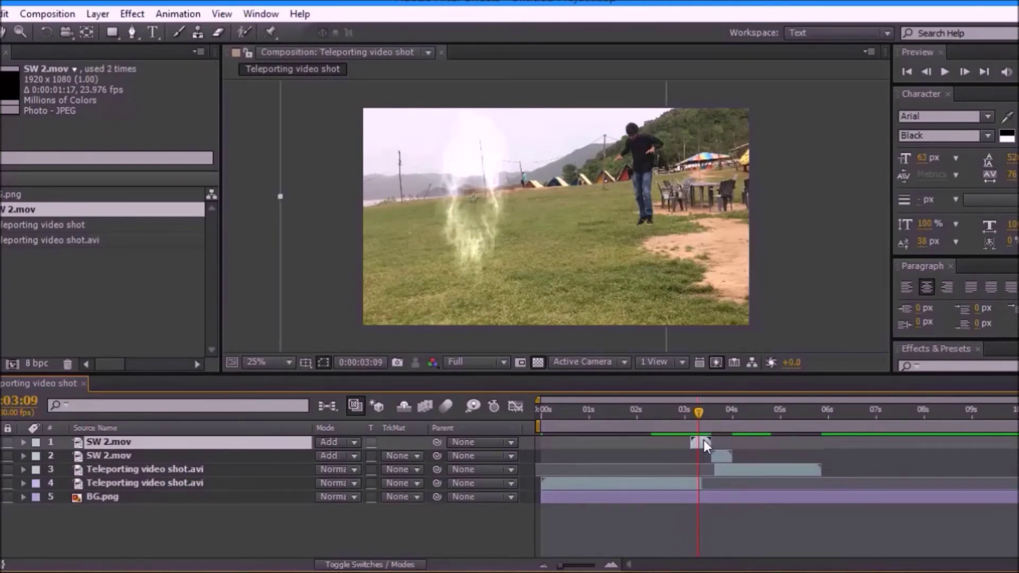
pyautogui.moveTo(540, 251); pyautogui.dragTo(704, 236)
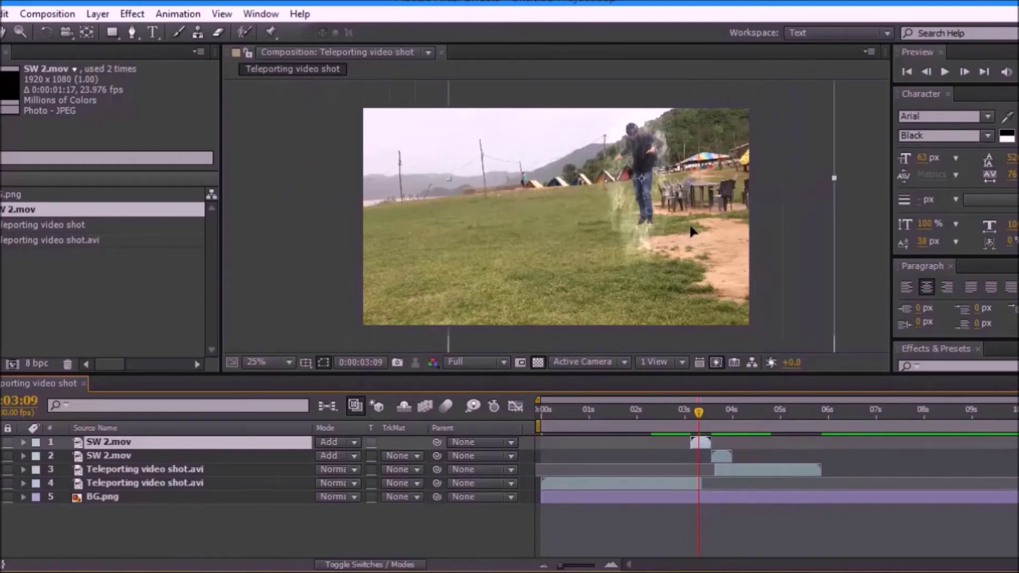
pyautogui.rightClick(699, 440)
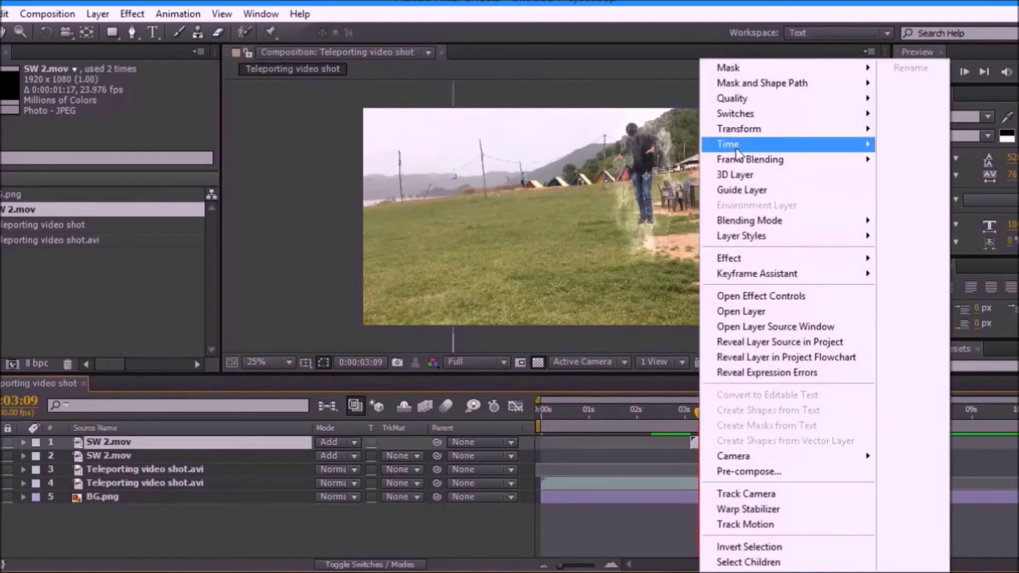
pyautogui.moveTo(729, 143)
pyautogui.click(606, 167)
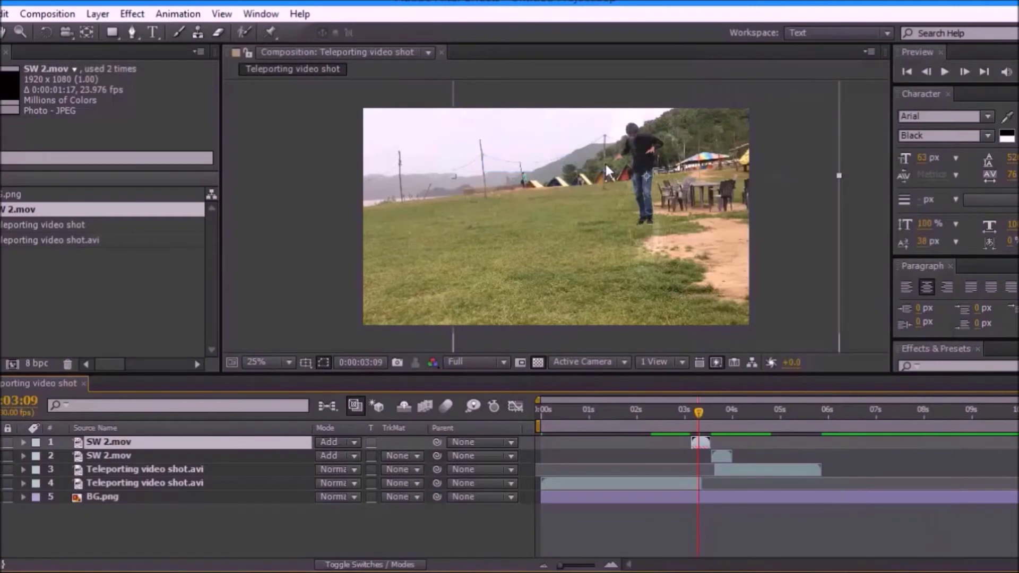
# Start the reversed copy at 0:00:03:01, nudge it up-left and scrub to check the vanish
pyautogui.click(687, 417)
pyautogui.moveTo(704, 438)
pyautogui.mouseDown()
pyautogui.moveTo(705, 407)
pyautogui.moveTo(684, 410)
pyautogui.moveTo(702, 409)
pyautogui.mouseUp()
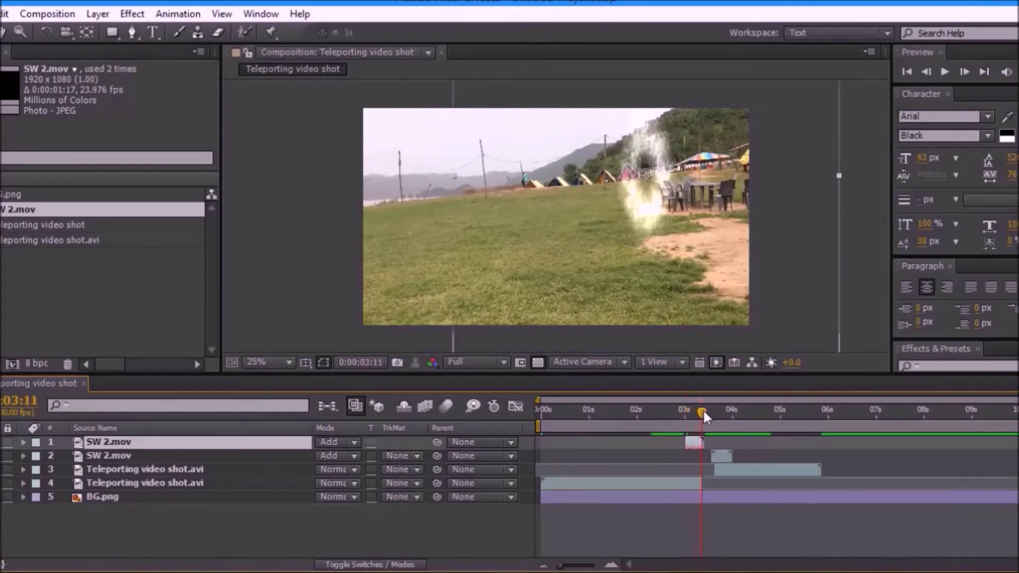
pyautogui.moveTo(658, 234); pyautogui.dragTo(651, 227)
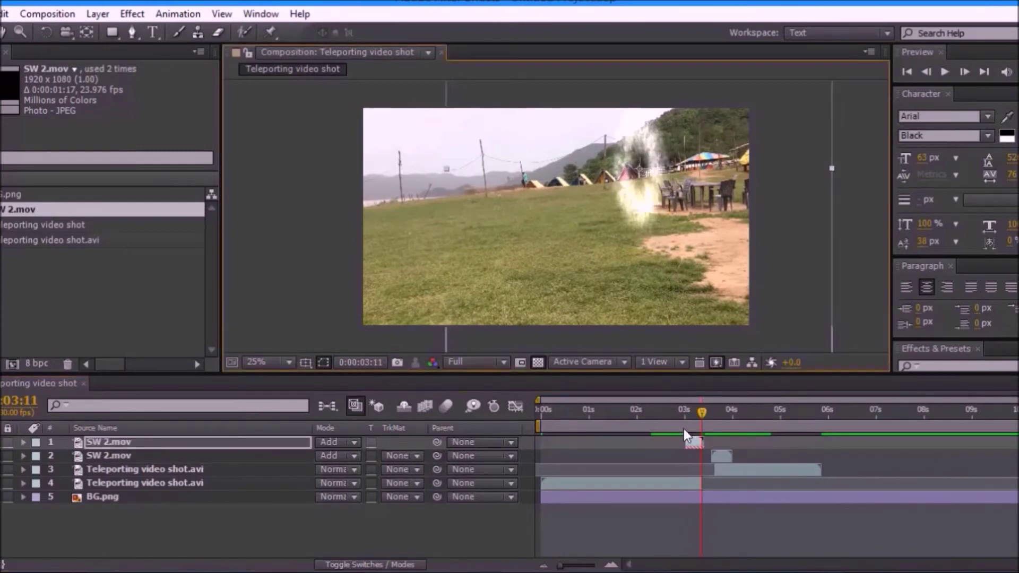
pyautogui.moveTo(700, 414); pyautogui.dragTo(721, 414)
# Apply VC Color Vibrance to the top SW 2.mov layer with a fully saturated blue tint
pyautogui.click(693, 441)
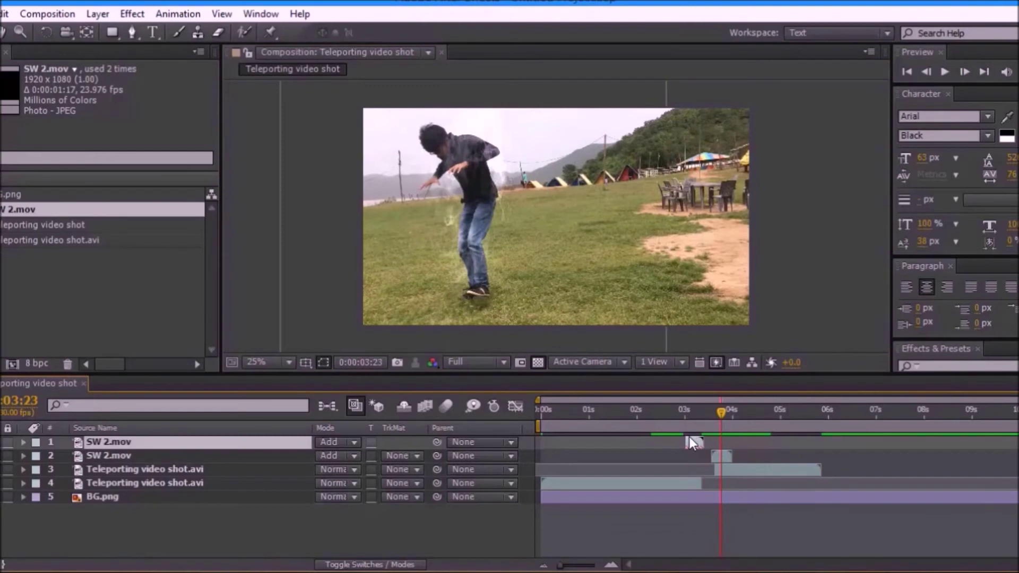
pyautogui.click(131, 14)
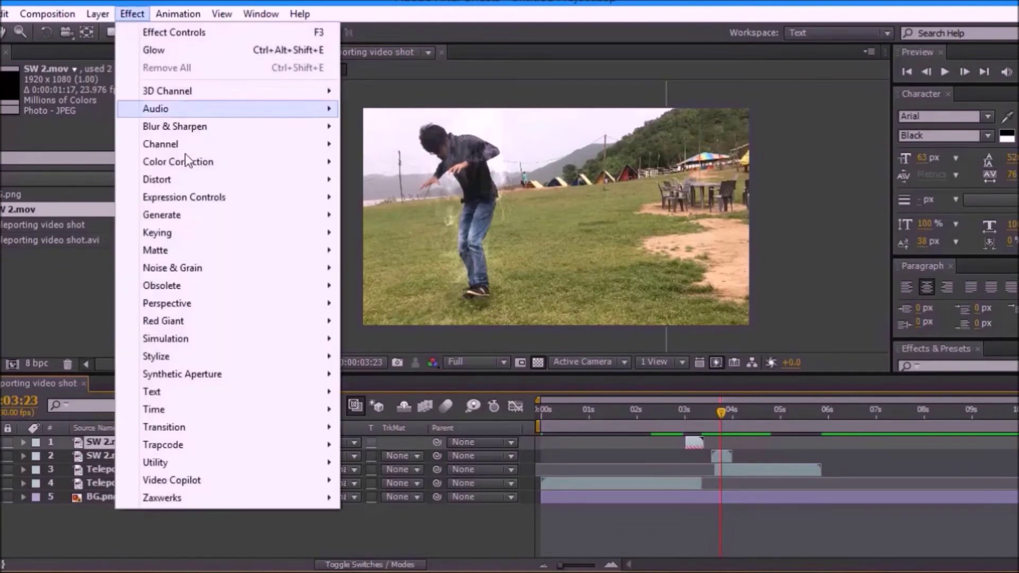
pyautogui.moveTo(171, 481)
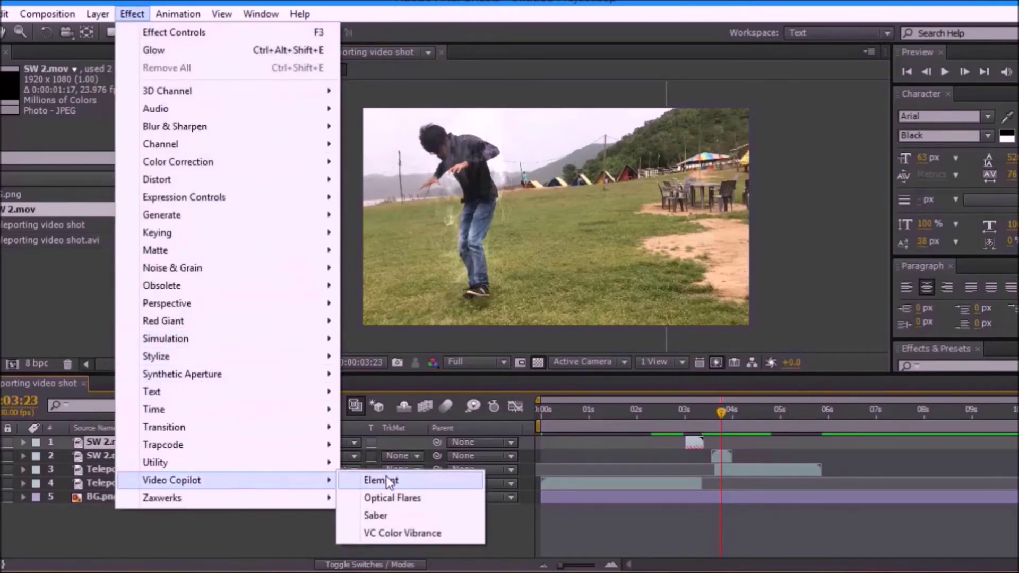
pyautogui.click(386, 539)
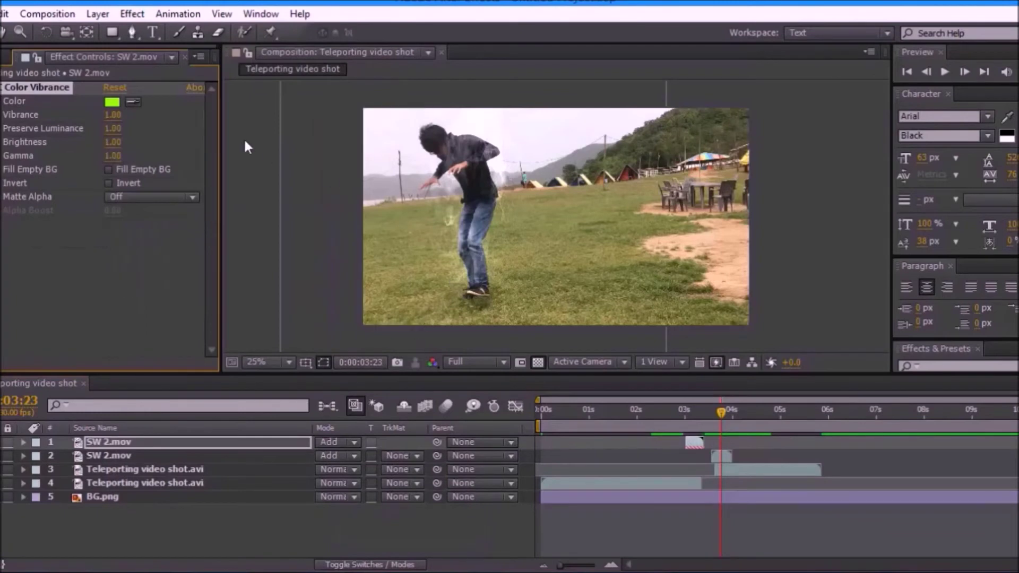
pyautogui.click(690, 409)
pyautogui.click(111, 102)
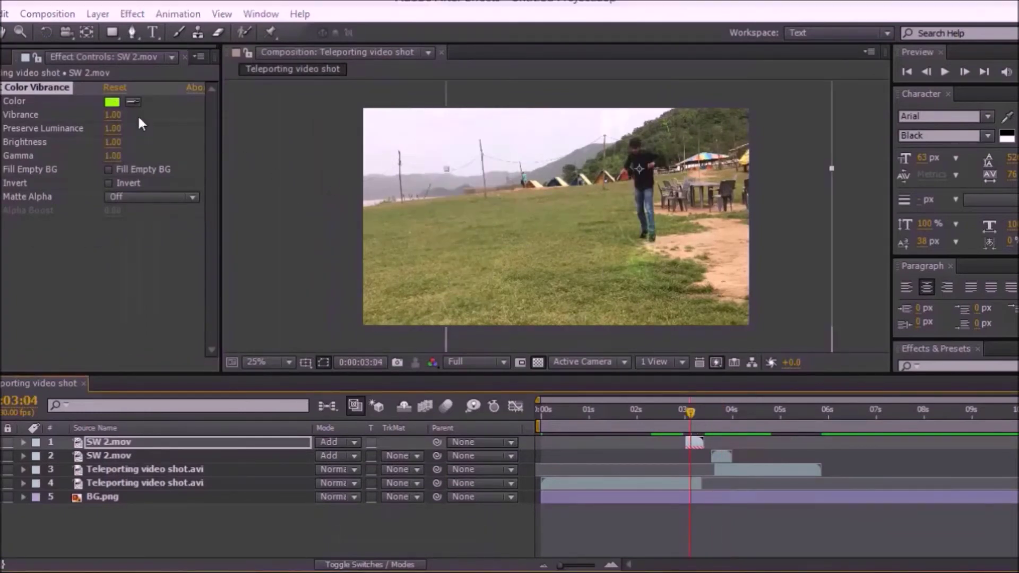
pyautogui.click(774, 385)
pyautogui.moveTo(716, 384); pyautogui.dragTo(754, 318)
pyautogui.click(892, 318)
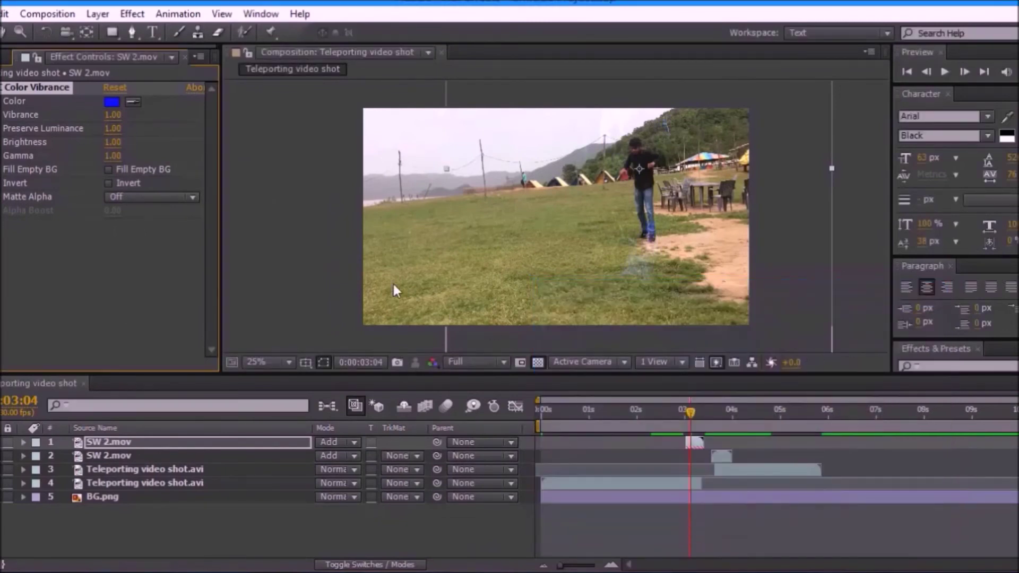
# Apply Color Vibrance to the second SW 2.mov layer with a strongly saturated magenta tint
pyautogui.click(722, 455)
pyautogui.click(722, 421)
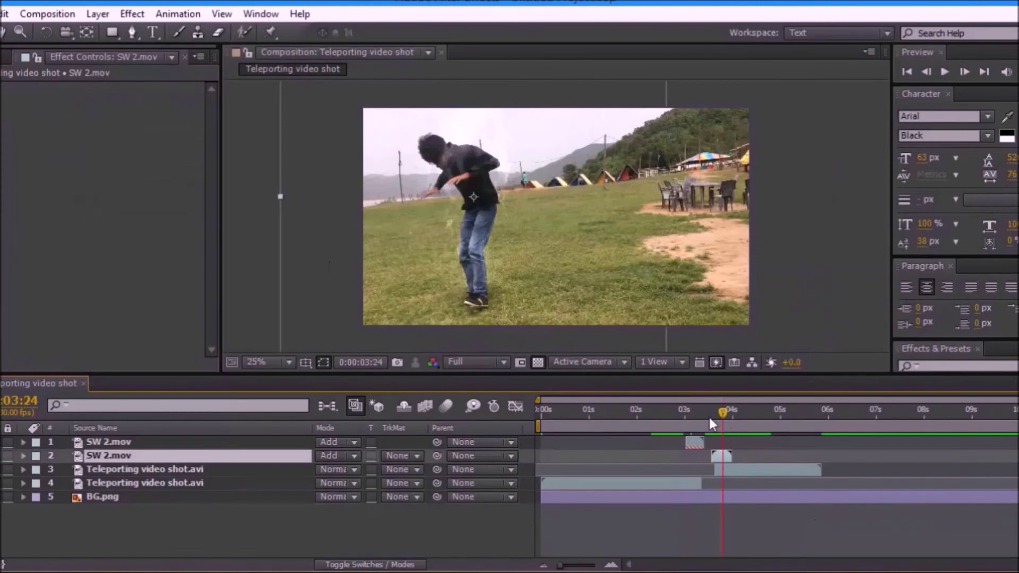
pyautogui.click(131, 14)
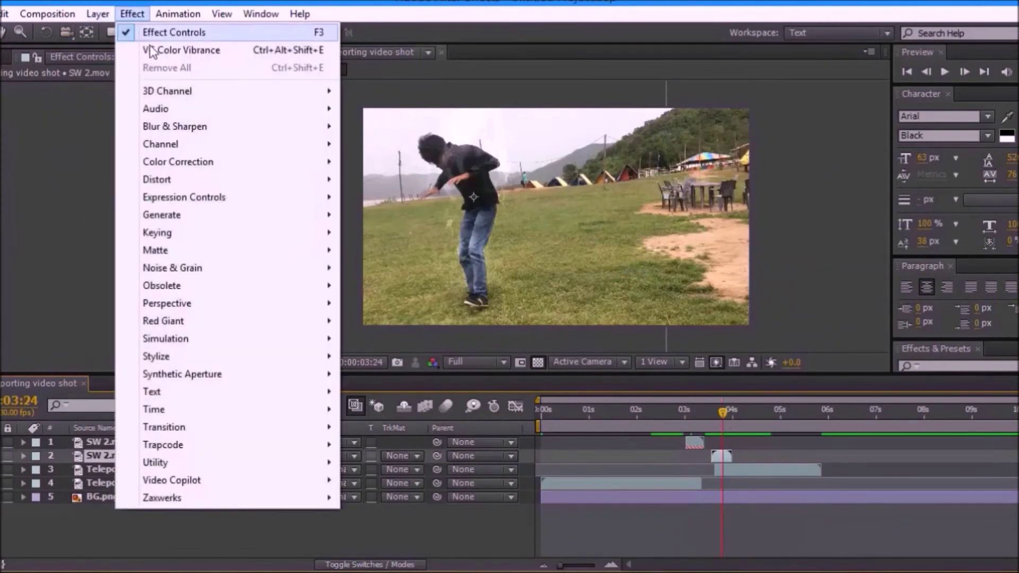
pyautogui.click(151, 48)
pyautogui.click(111, 101)
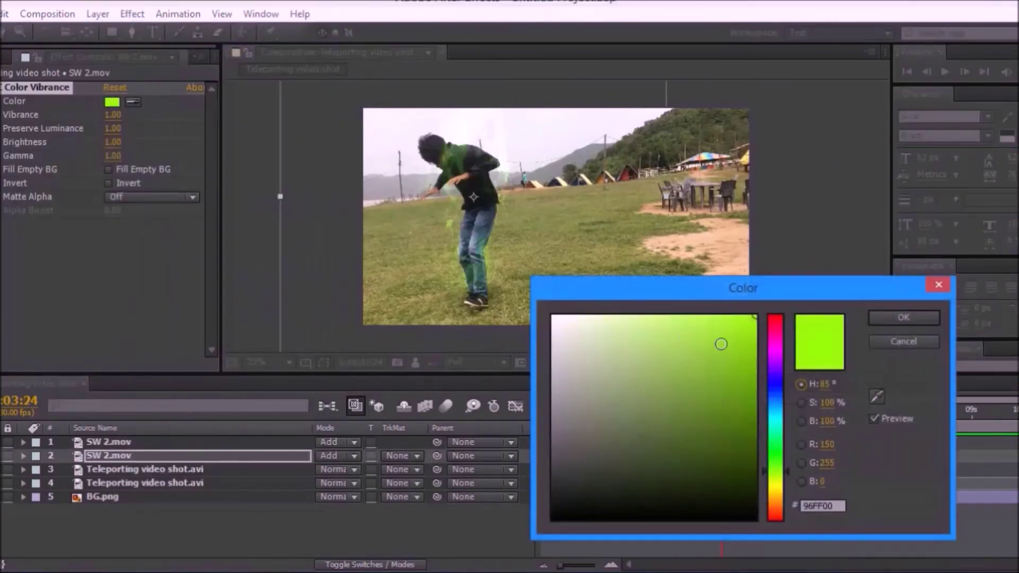
pyautogui.click(772, 351)
pyautogui.click(750, 316)
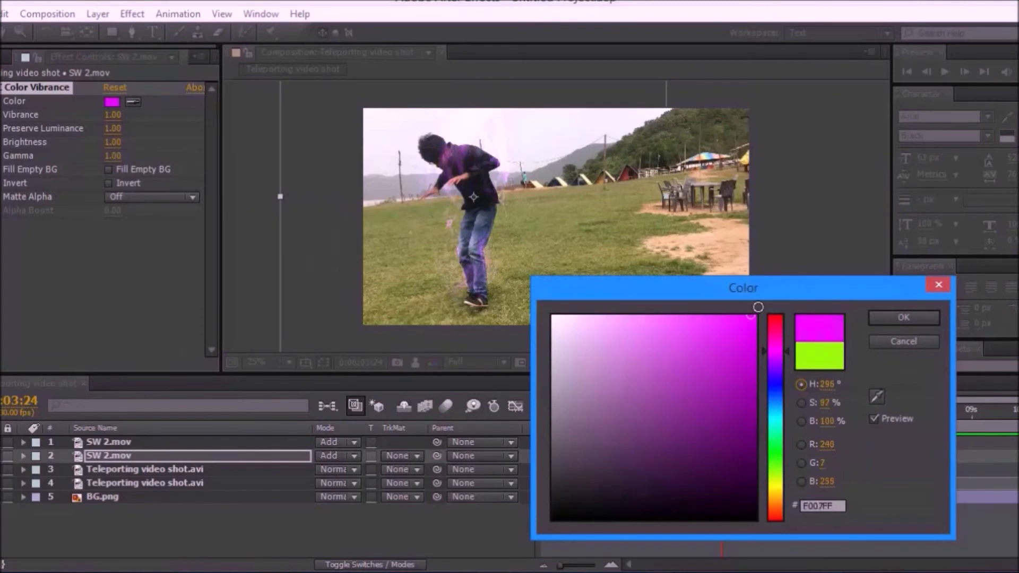
pyautogui.click(904, 317)
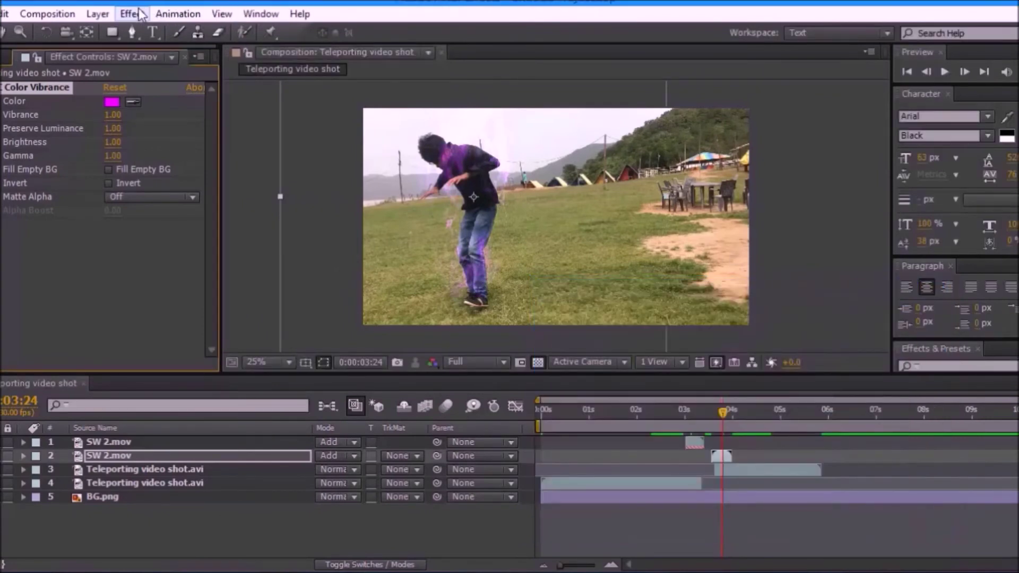
pyautogui.click(131, 14)
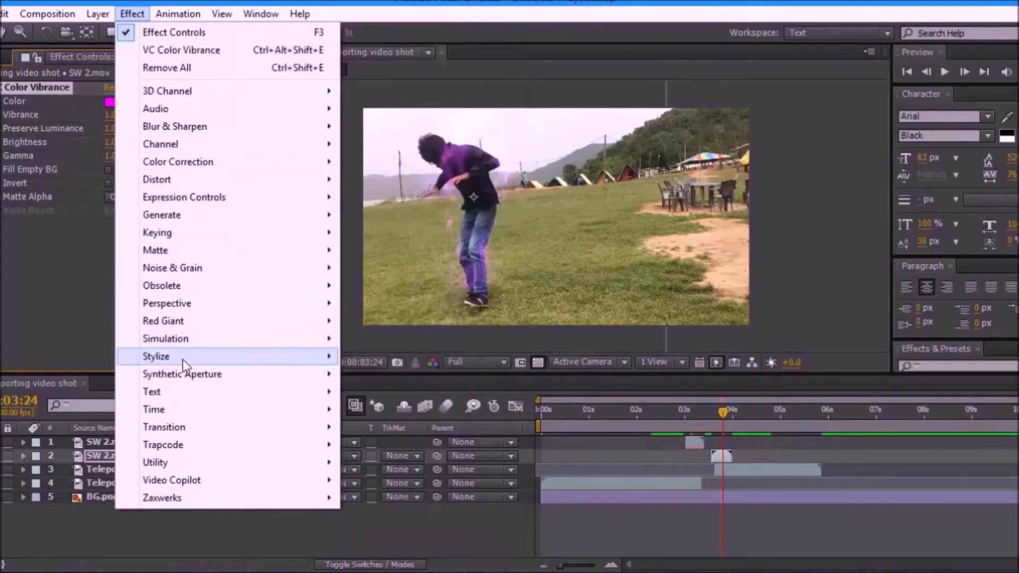
# Apply Glow to the magenta layer with intensity 5.0 and radius scrubbed down to 37
pyautogui.moveTo(166, 338)
pyautogui.click(384, 449)
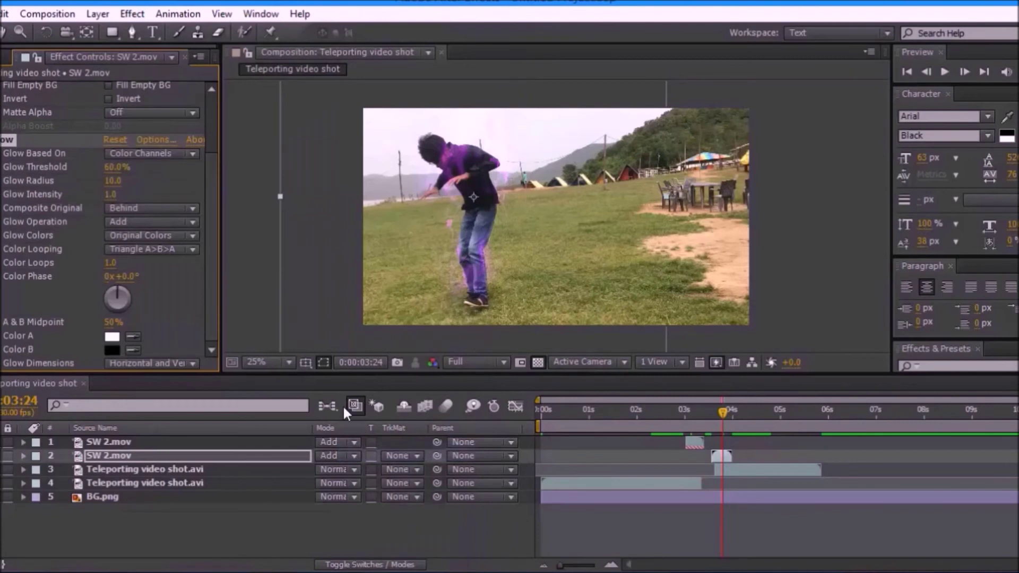
pyautogui.click(116, 182)
pyautogui.click(113, 195)
pyautogui.press('Return')
pyautogui.click(714, 416)
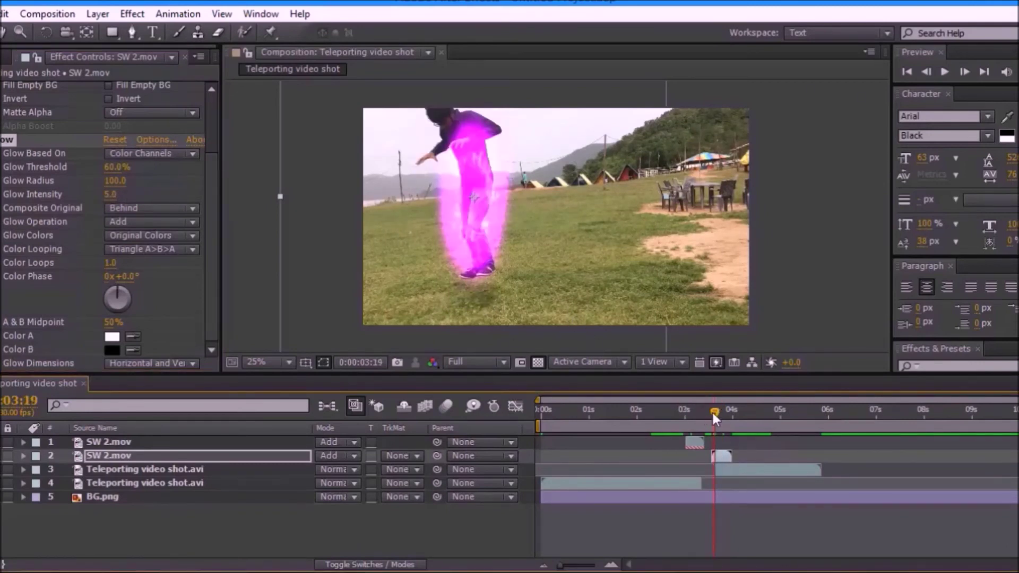
pyautogui.moveTo(105, 181); pyautogui.dragTo(62, 188)
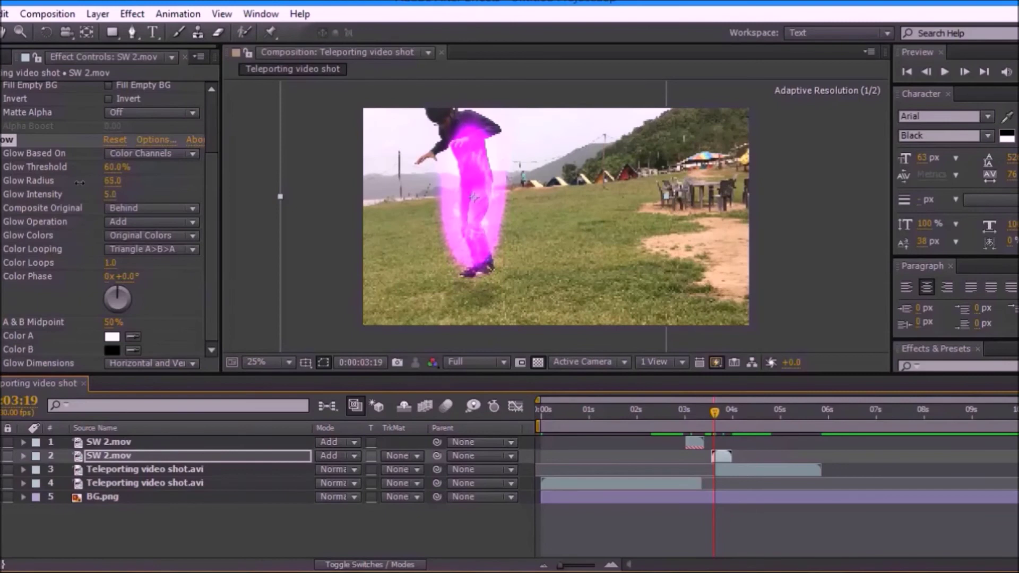
pyautogui.click(108, 198)
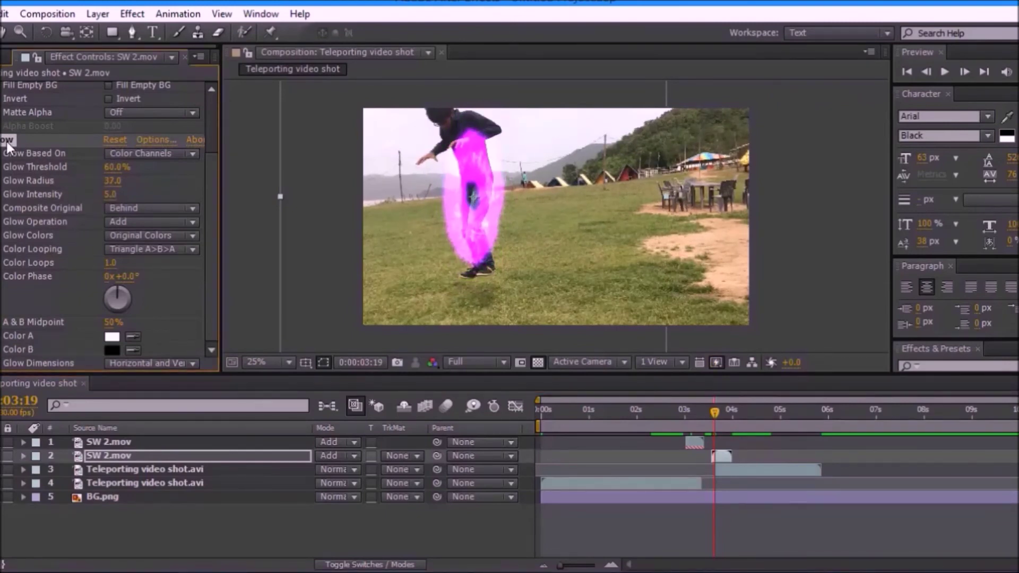
# Paste the Glow onto the blue top layer and play back the teleport from before the jump
pyautogui.click(693, 446)
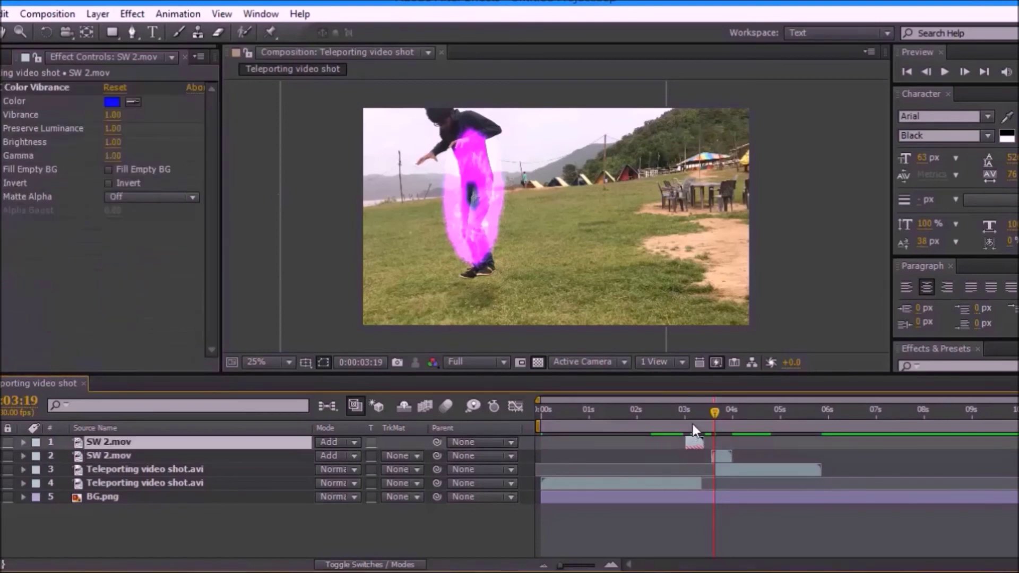
pyautogui.click(691, 426)
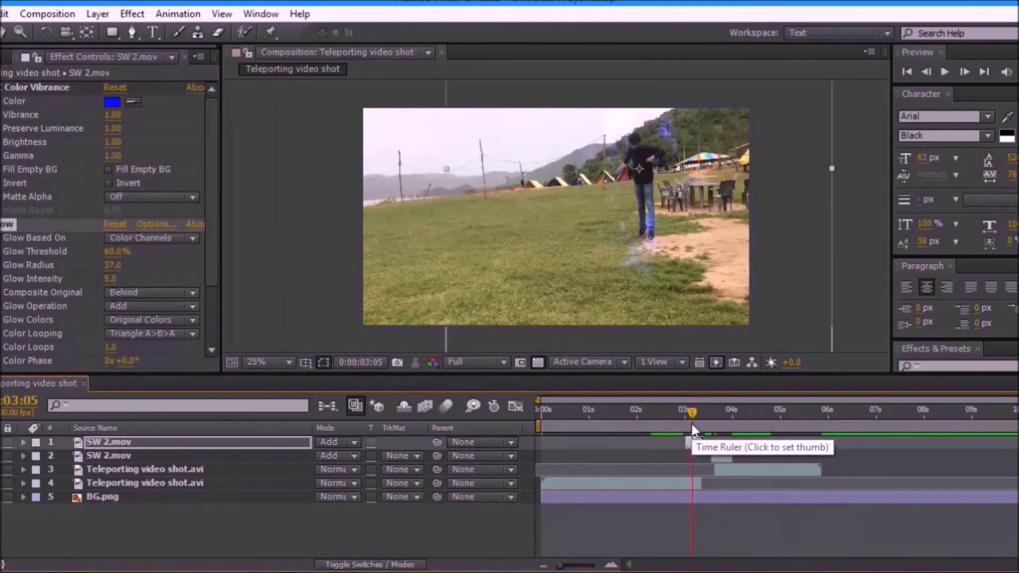
pyautogui.moveTo(691, 424); pyautogui.dragTo(671, 413)
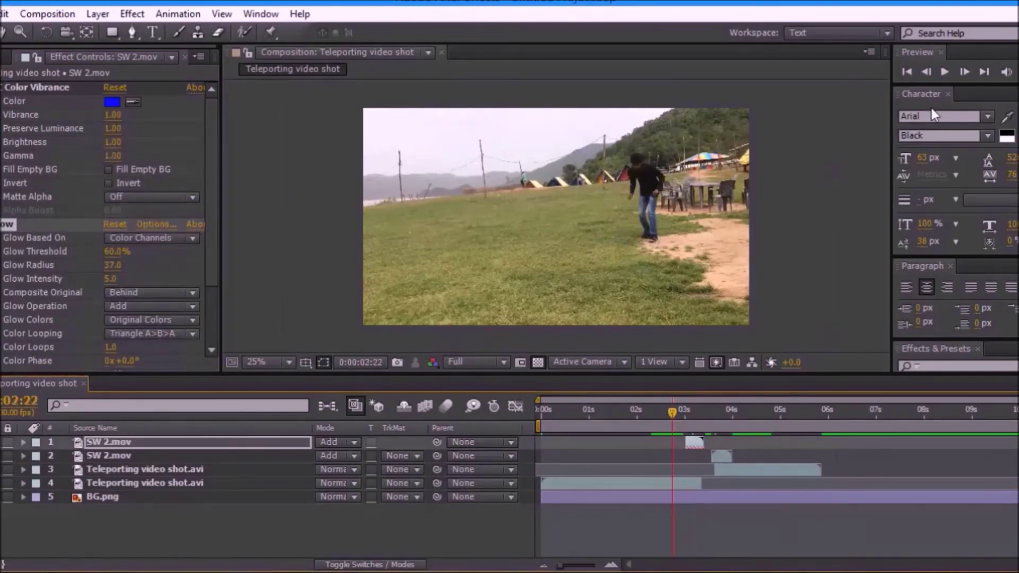
pyautogui.click(941, 71)
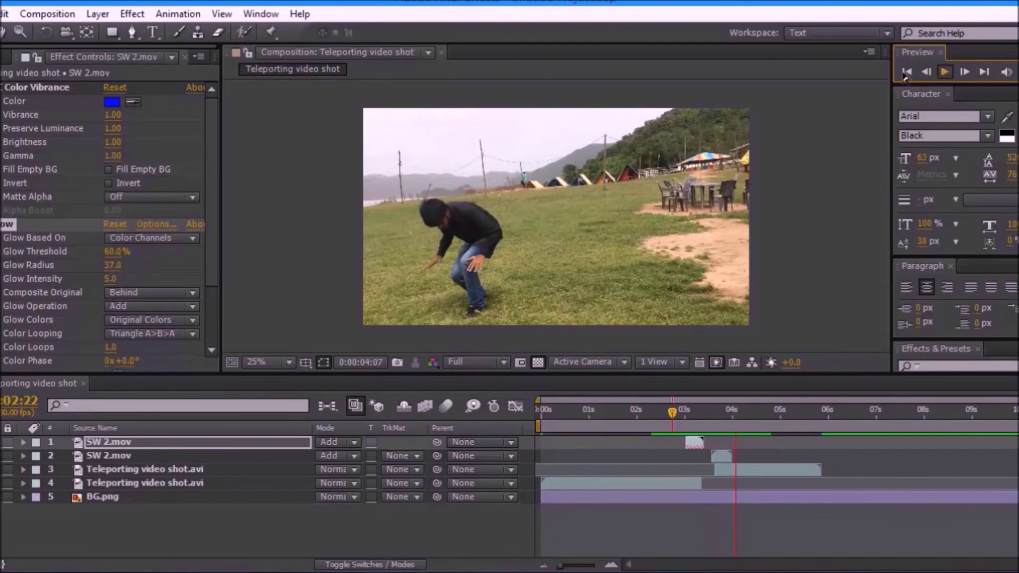
pyautogui.click(666, 410)
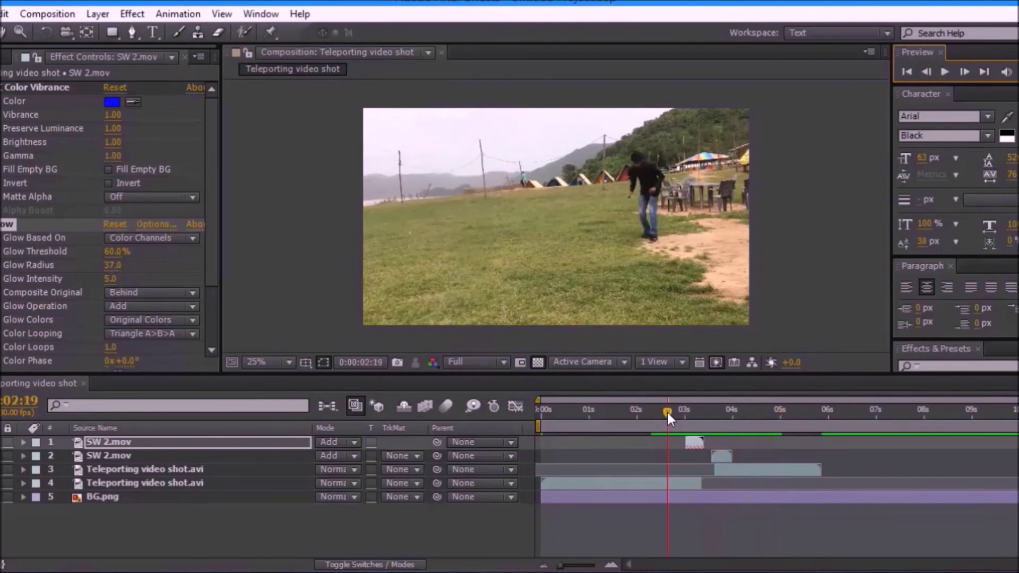
pyautogui.click(938, 71)
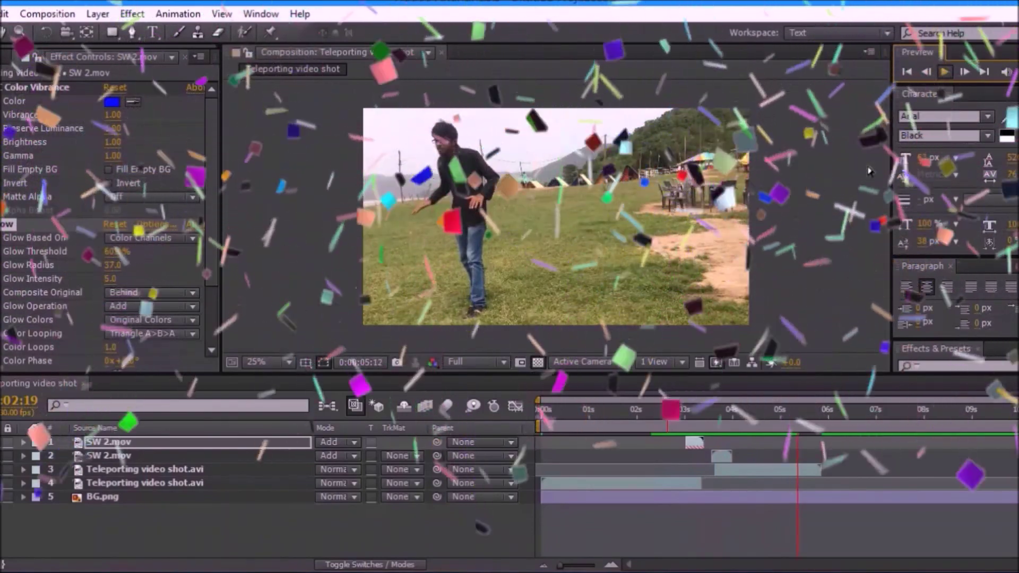
pyautogui.click(699, 414)
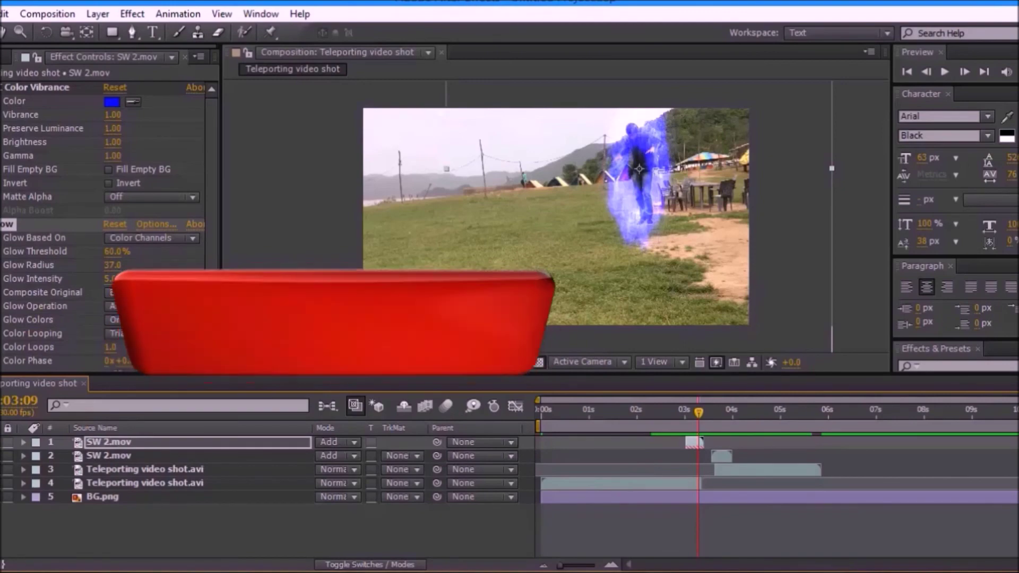
pyautogui.click(650, 412)
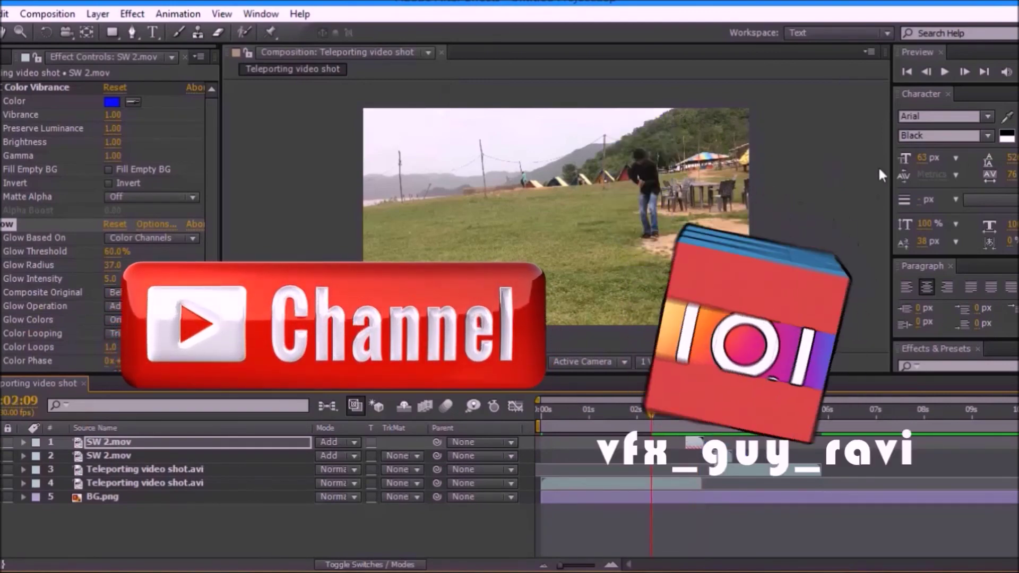
pyautogui.click(941, 70)
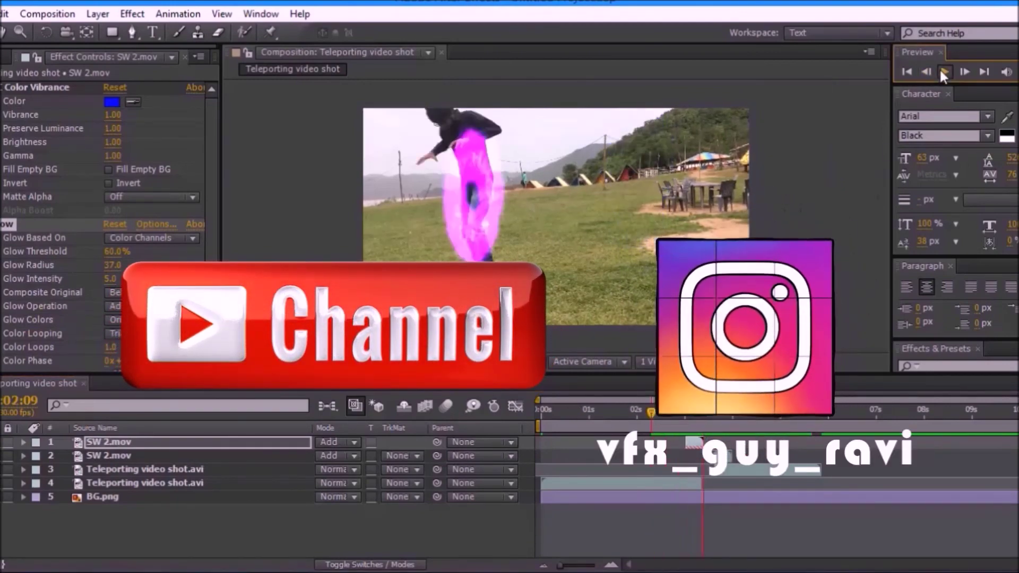